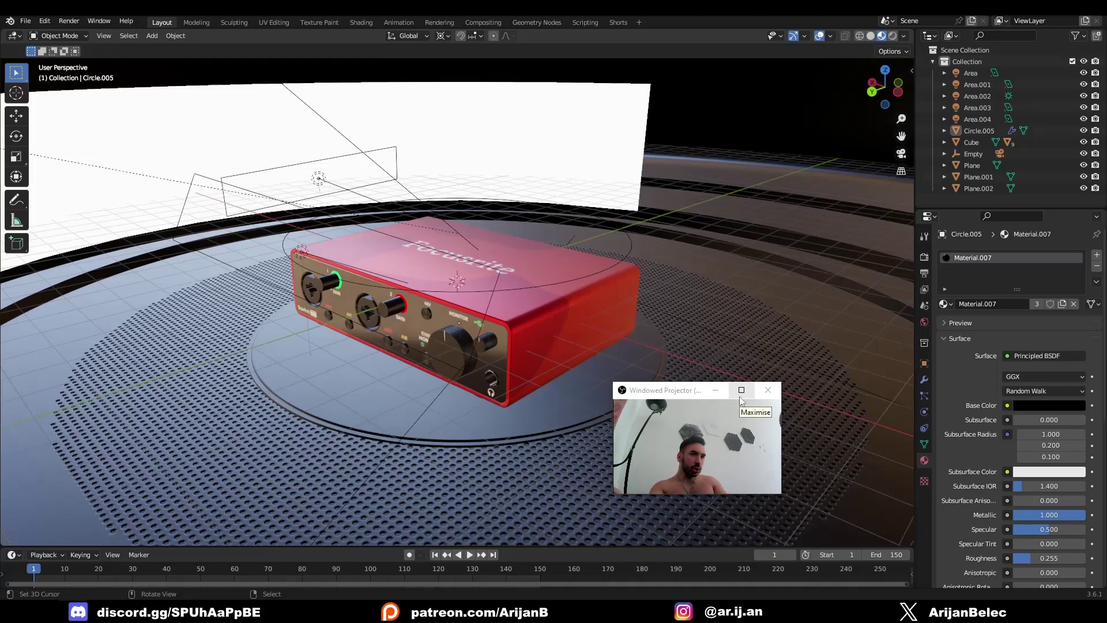
# Look down on the Focusrite box and add a cube mesh
pyautogui.moveTo(504, 323); pyautogui.dragTo(462, 320, button='middle')
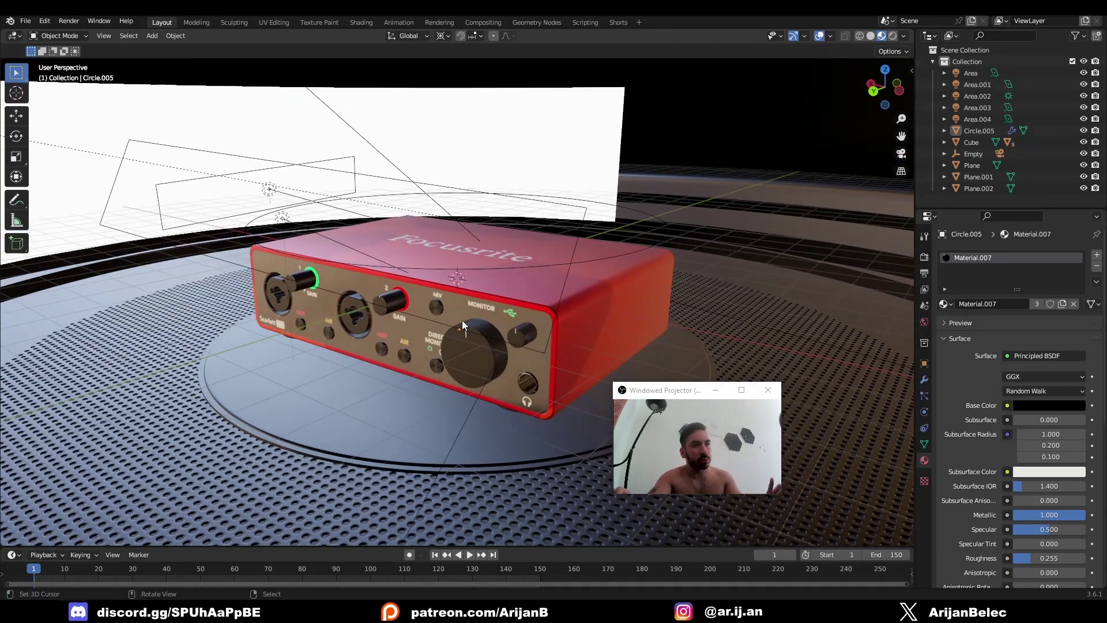
pyautogui.scroll(2, 462, 320)
pyautogui.moveTo(446, 245); pyautogui.dragTo(569, 328, button='middle')
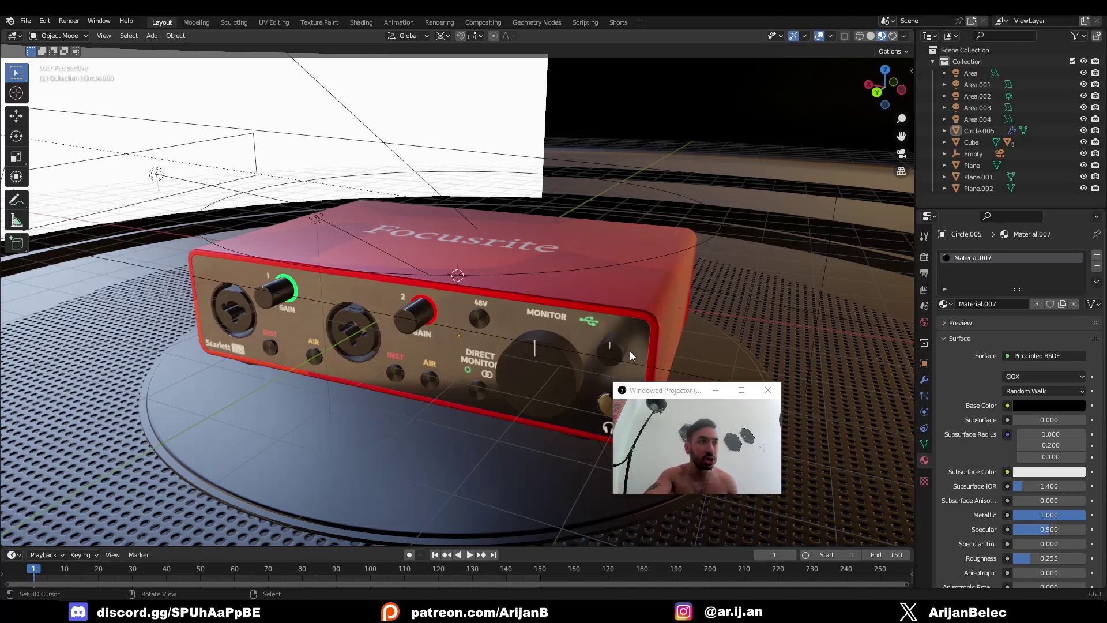
pyautogui.moveTo(651, 392); pyautogui.dragTo(862, 459)
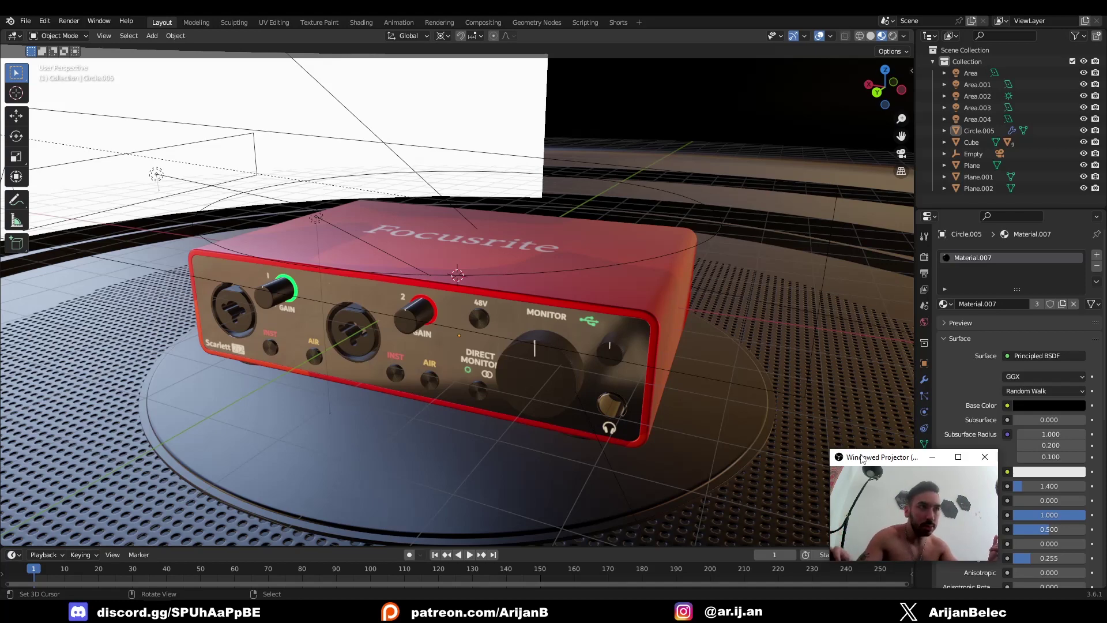
pyautogui.moveTo(385, 337); pyautogui.dragTo(453, 251, button='middle')
pyautogui.hotkey('shift', 'a')
pyautogui.moveTo(467, 287)
pyautogui.click(556, 297)
# Raise the new cube along Z so it sits just above the Focusrite
pyautogui.press('g')
pyautogui.press('z')
pyautogui.click(467, 275)
pyautogui.scroll(2, 467, 275)
pyautogui.keyDown('shift'); pyautogui.moveTo(453, 250); pyautogui.dragTo(481, 316, button='middle'); pyautogui.keyUp('shift')
pyautogui.press('g')
pyautogui.press('z')
pyautogui.click(480, 289)
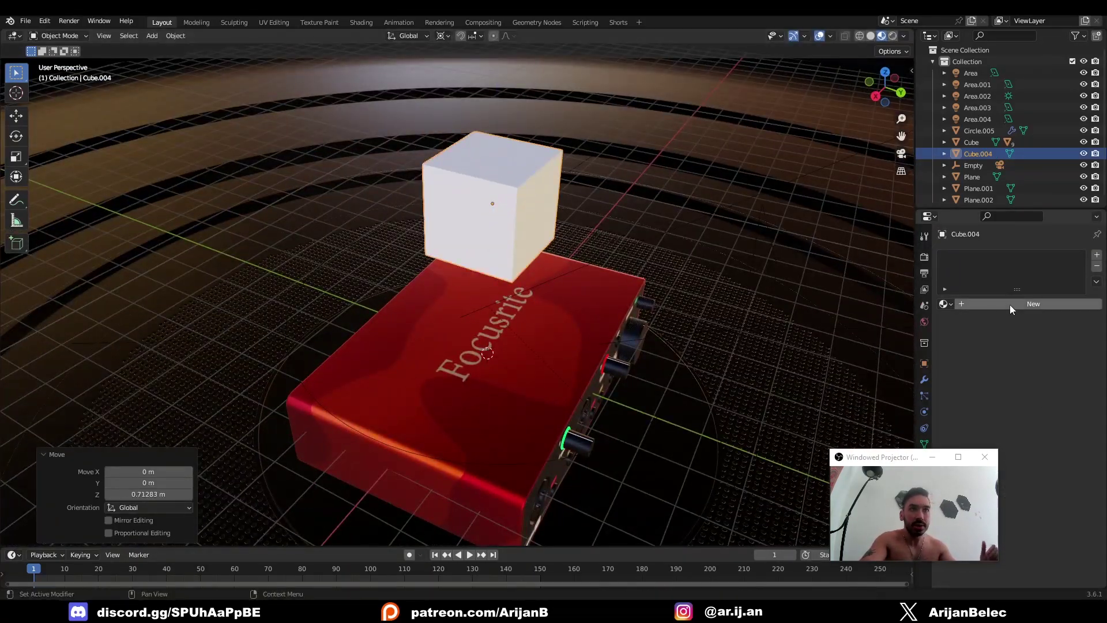
pyautogui.scroll(2, 390, 50)
# In the Shading workspace, give Cube.004 a new material, Material.009, and frame its nodes
pyautogui.click(363, 22)
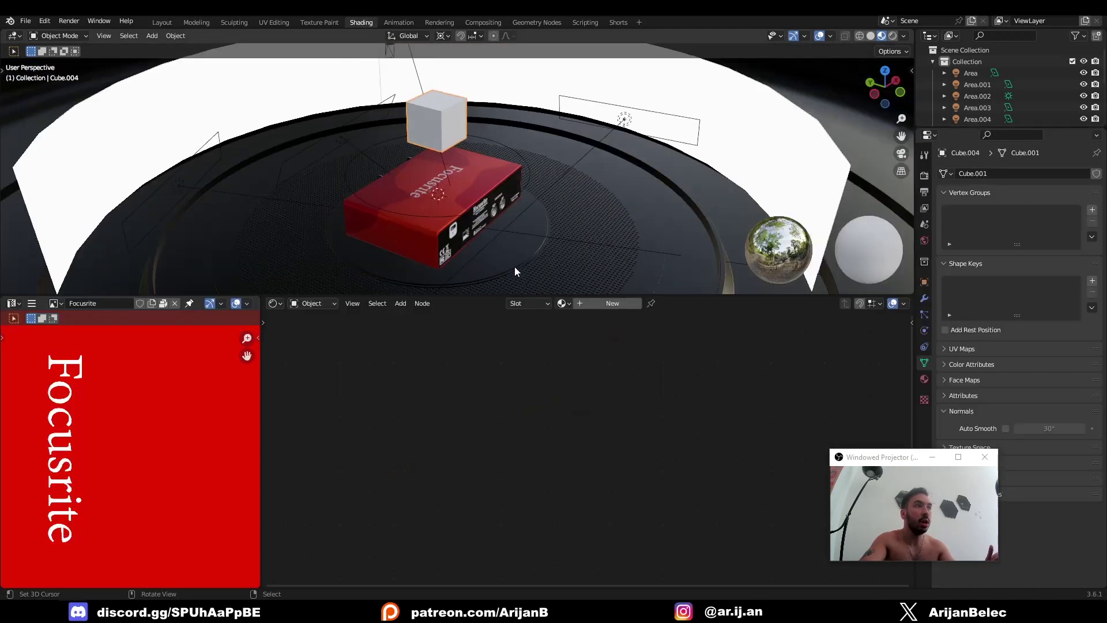
pyautogui.click(603, 302)
pyautogui.press('KP_Decimal')
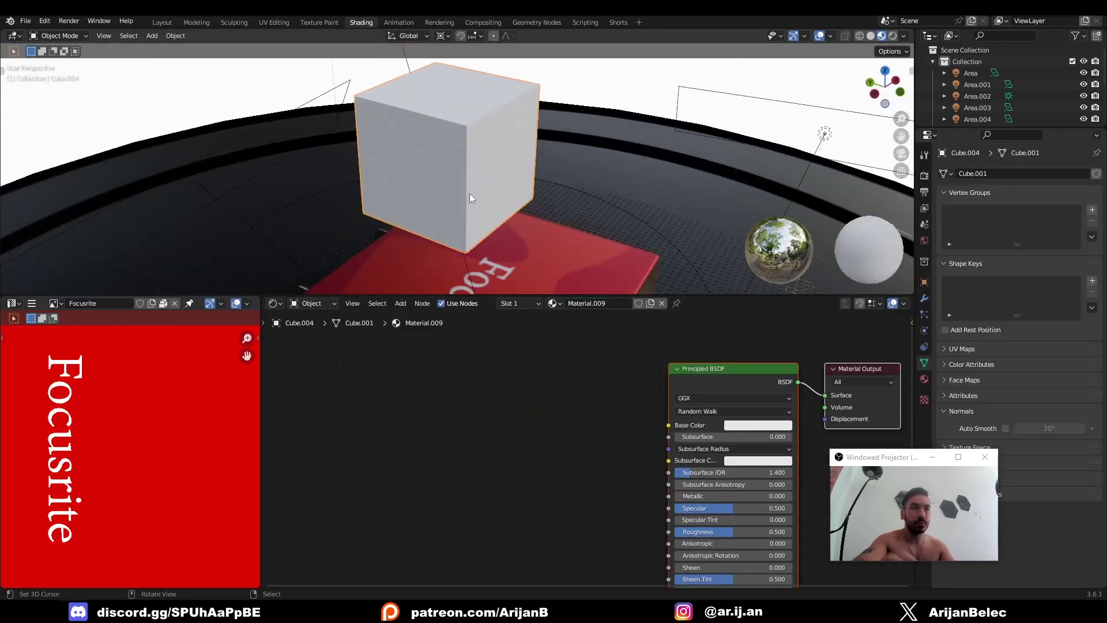
pyautogui.scroll(-3, 486, 200)
pyautogui.moveTo(510, 295); pyautogui.dragTo(576, 357)
pyautogui.scroll(-2, 603, 444)
pyautogui.moveTo(647, 452); pyautogui.dragTo(583, 451, button='middle')
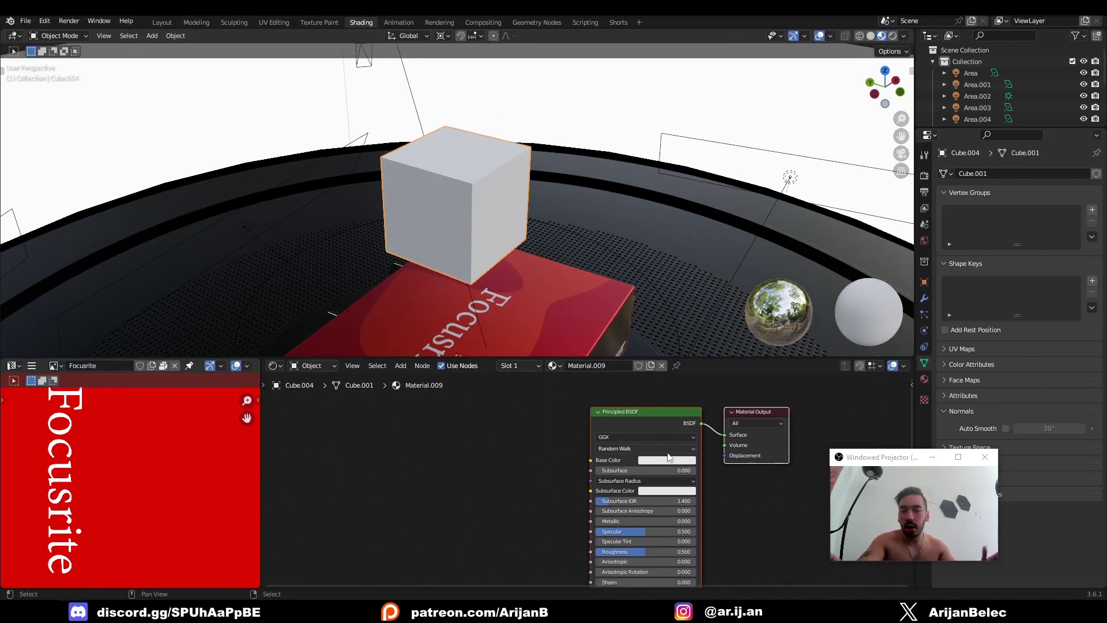
# Add an Image Texture node left of the Principled BSDF
pyautogui.hotkey('shift', 'a')
pyautogui.click(492, 444)
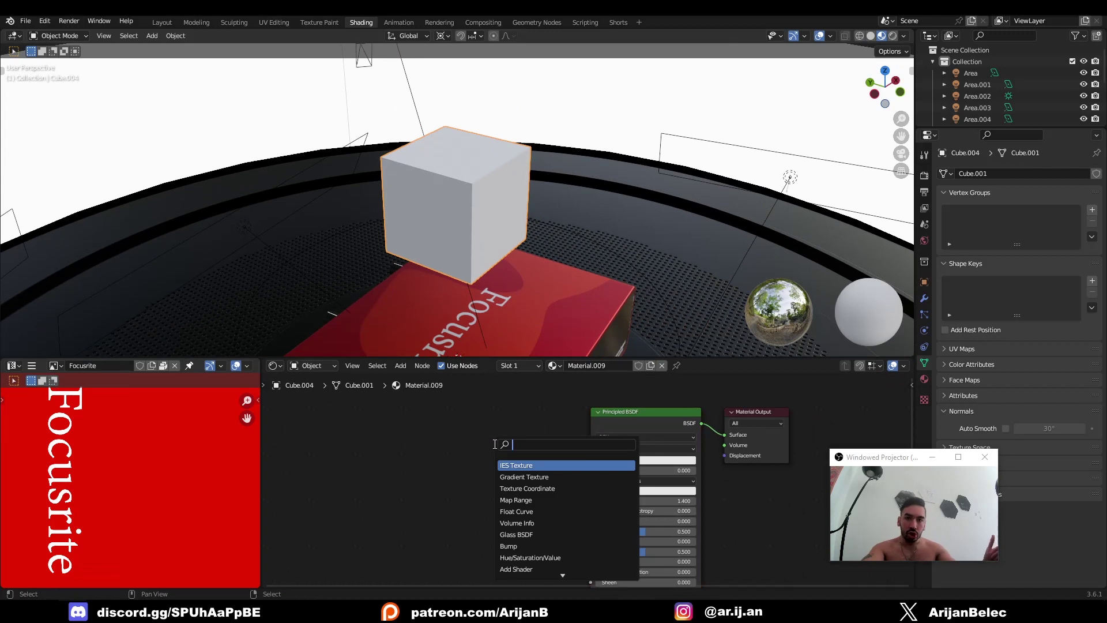
pyautogui.write('image')
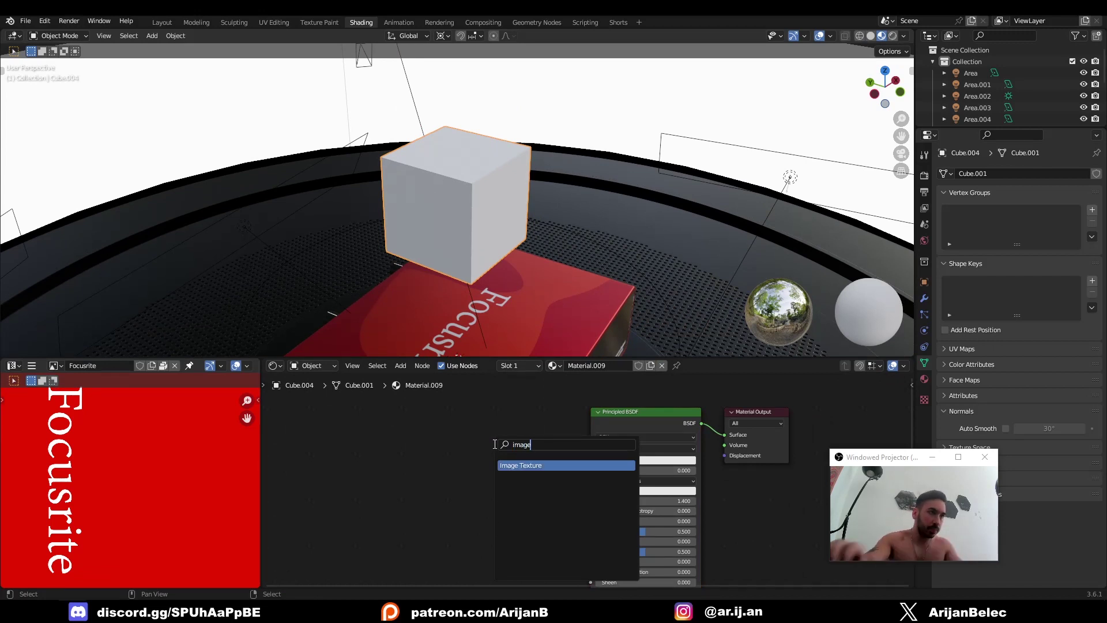
pyautogui.press('Return')
pyautogui.click(466, 469)
# Start a new 1024 px image for the node, named 'Texture Paint Example'
pyautogui.scroll(2, 465, 469)
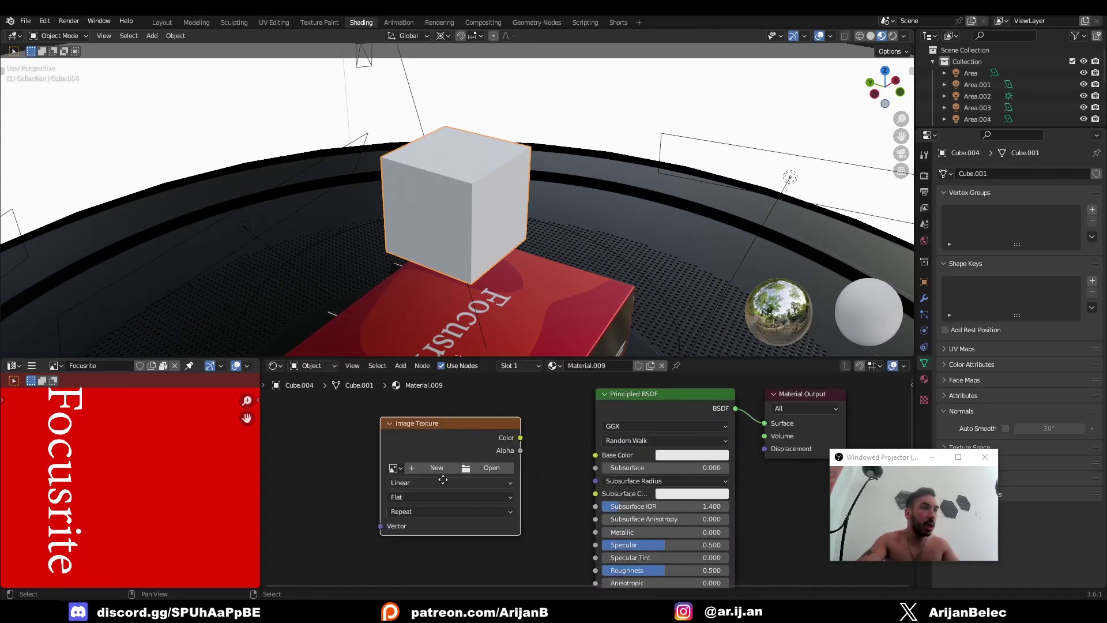
pyautogui.click(467, 471)
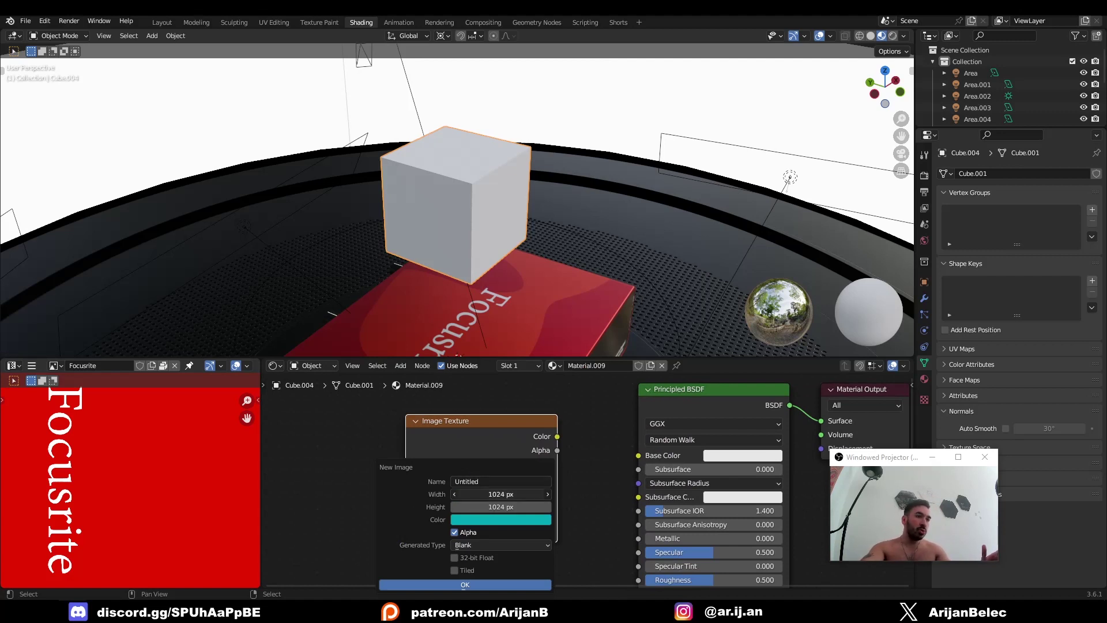
pyautogui.click(500, 494)
pyautogui.click(506, 484)
pyautogui.click(500, 495)
pyautogui.click(503, 505)
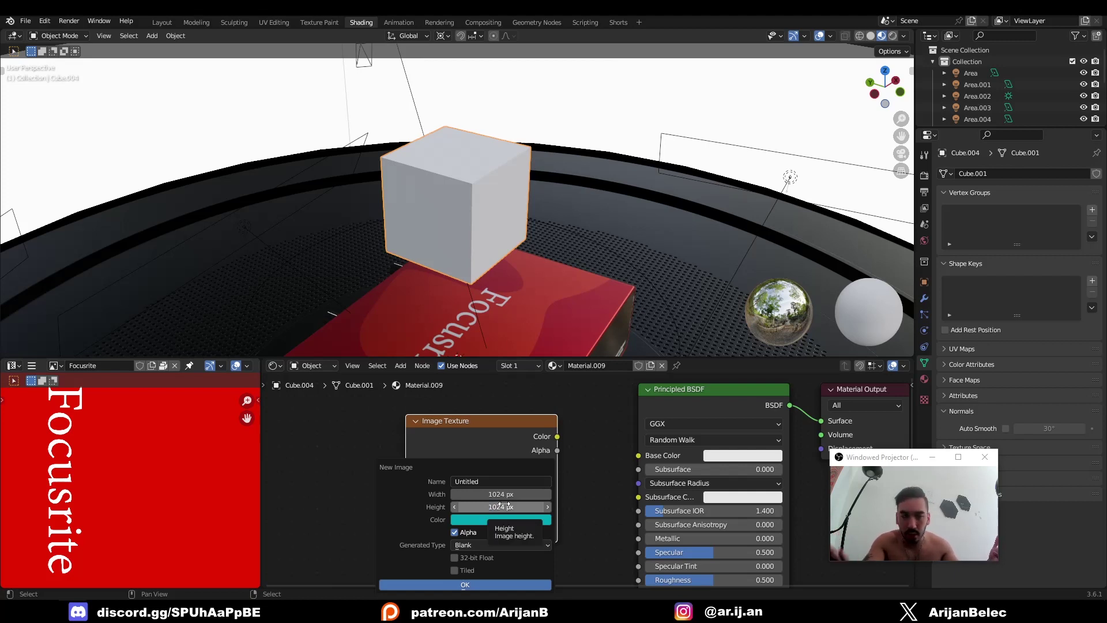
pyautogui.click(504, 482)
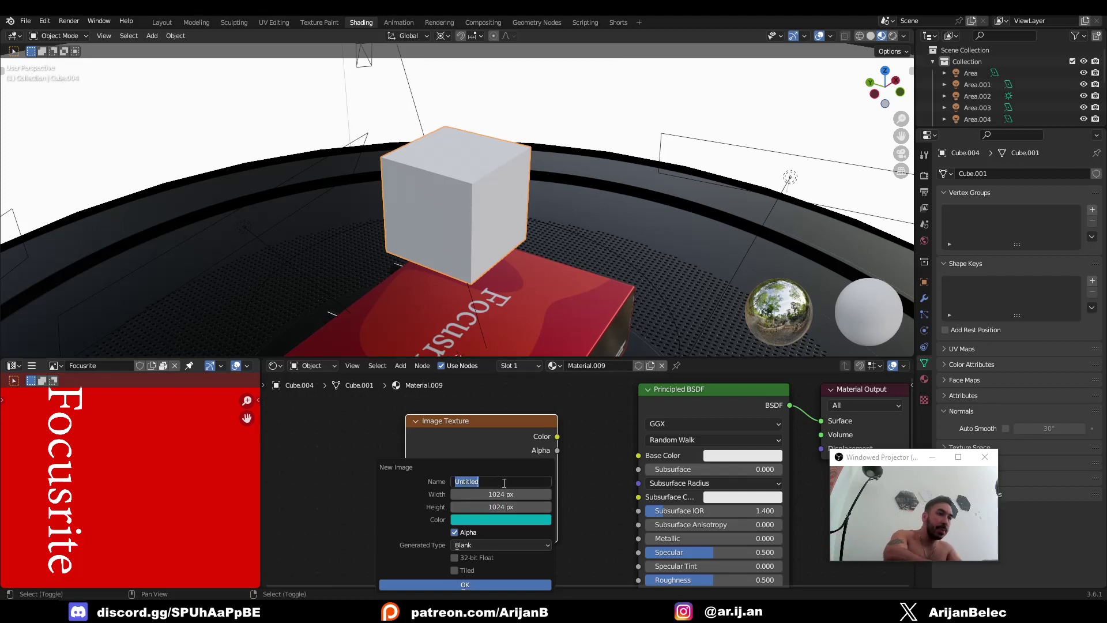
pyautogui.write('Texture Paint Exampo')
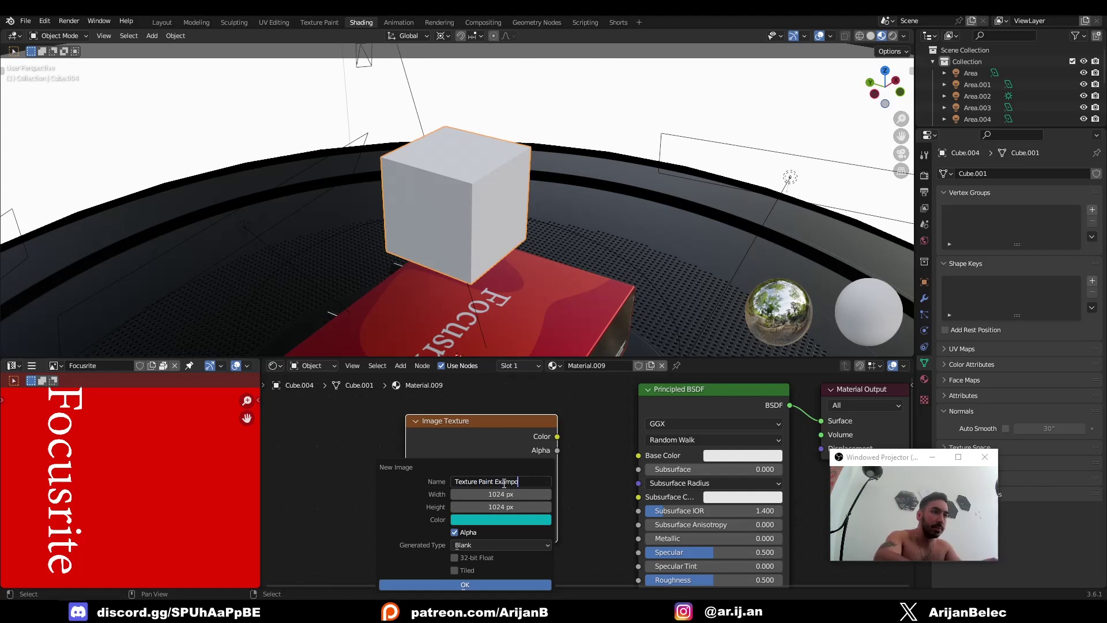
pyautogui.press('BackSpace')
pyautogui.write('le')
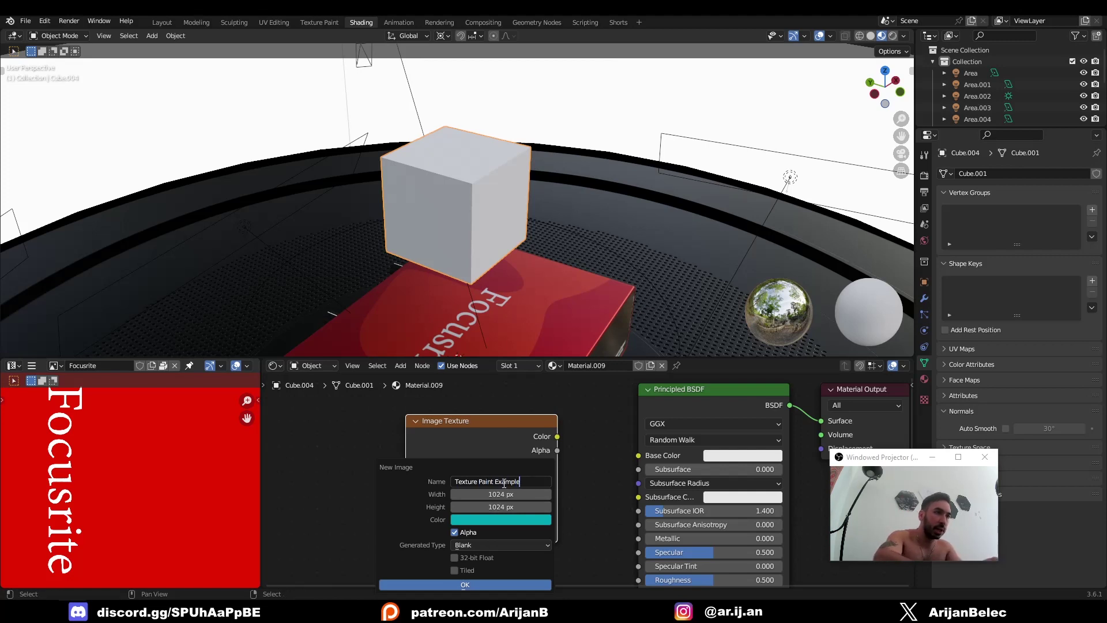
# Darken the image's fill colour and create the image
pyautogui.click(468, 545)
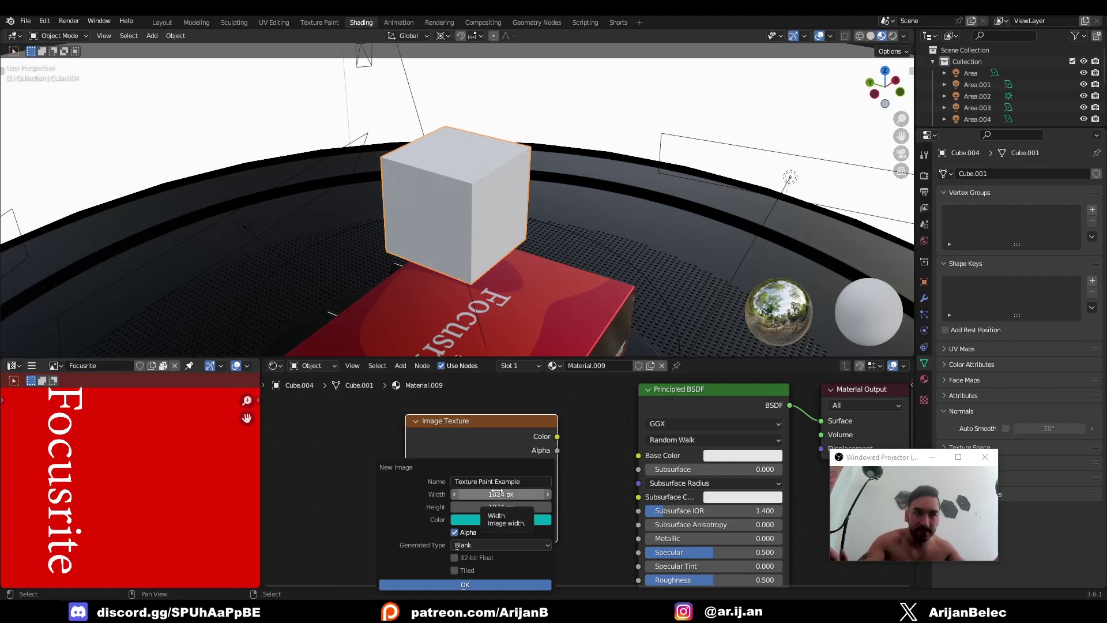
pyautogui.click(466, 519)
pyautogui.click(481, 405)
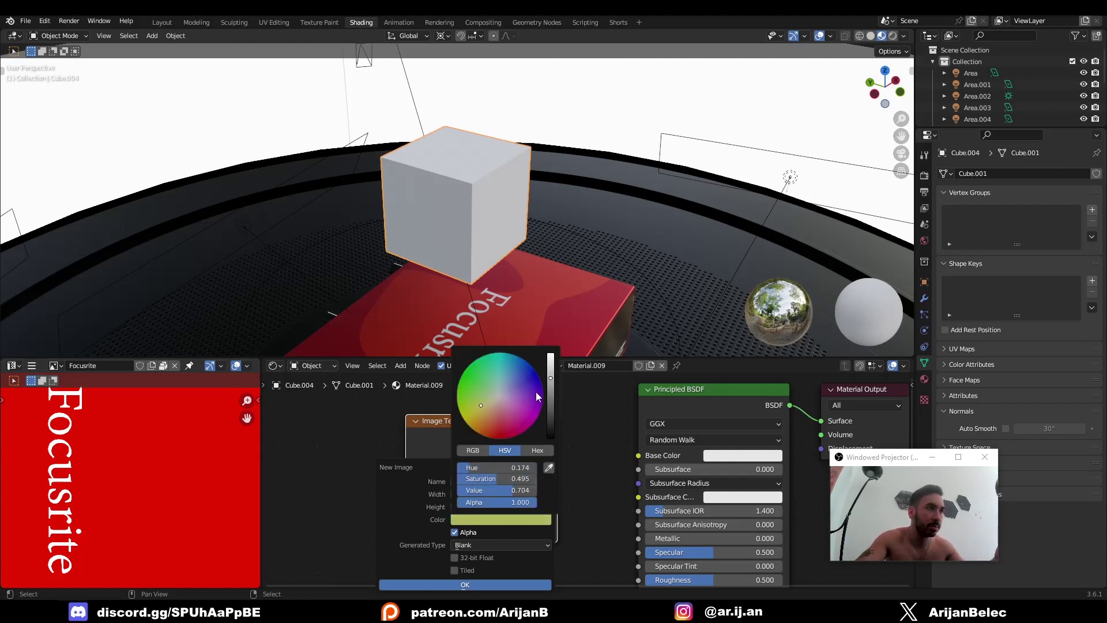
pyautogui.moveTo(549, 386)
pyautogui.mouseDown()
pyautogui.moveTo(550, 421)
pyautogui.moveTo(482, 416)
pyautogui.mouseUp()
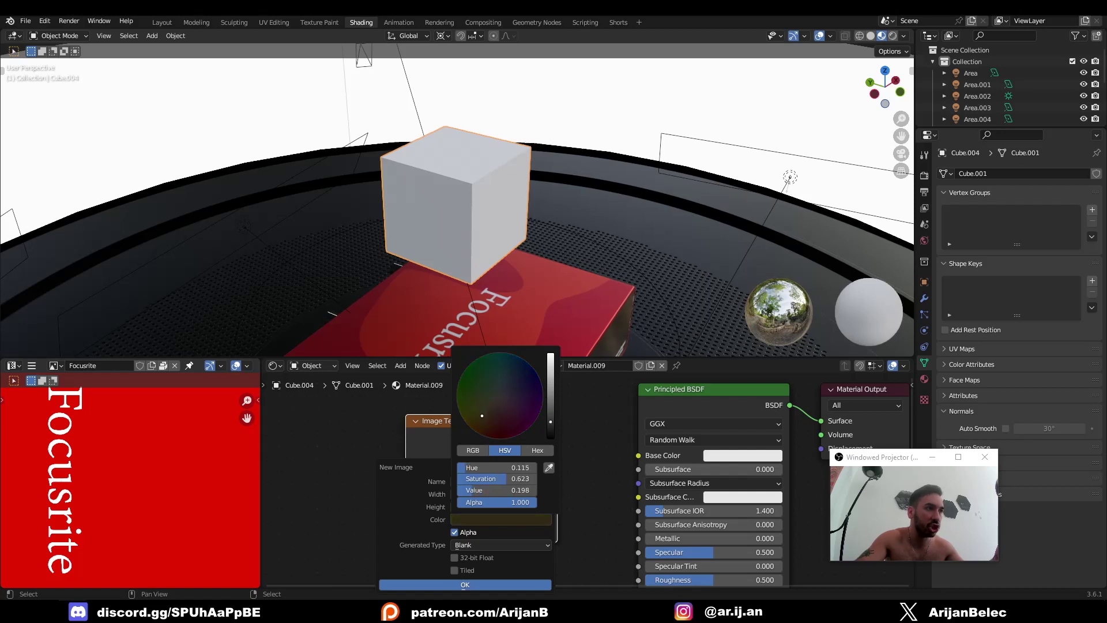
pyautogui.click(469, 588)
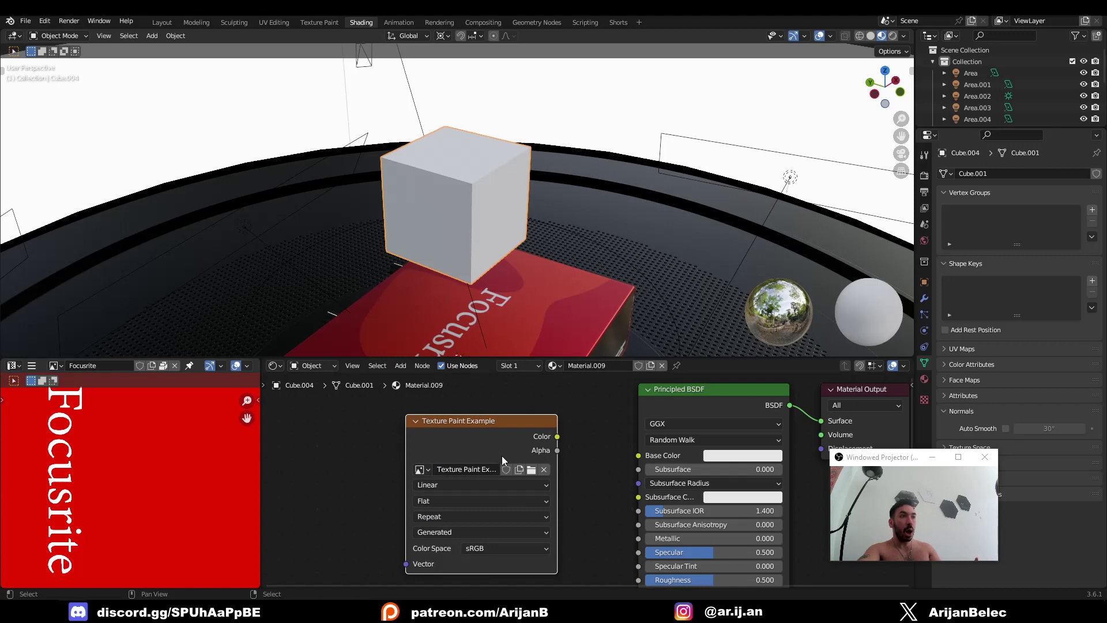
pyautogui.scroll(1, 510, 459)
pyautogui.scroll(-2, 528, 463)
pyautogui.moveTo(458, 250); pyautogui.dragTo(509, 267, button='middle')
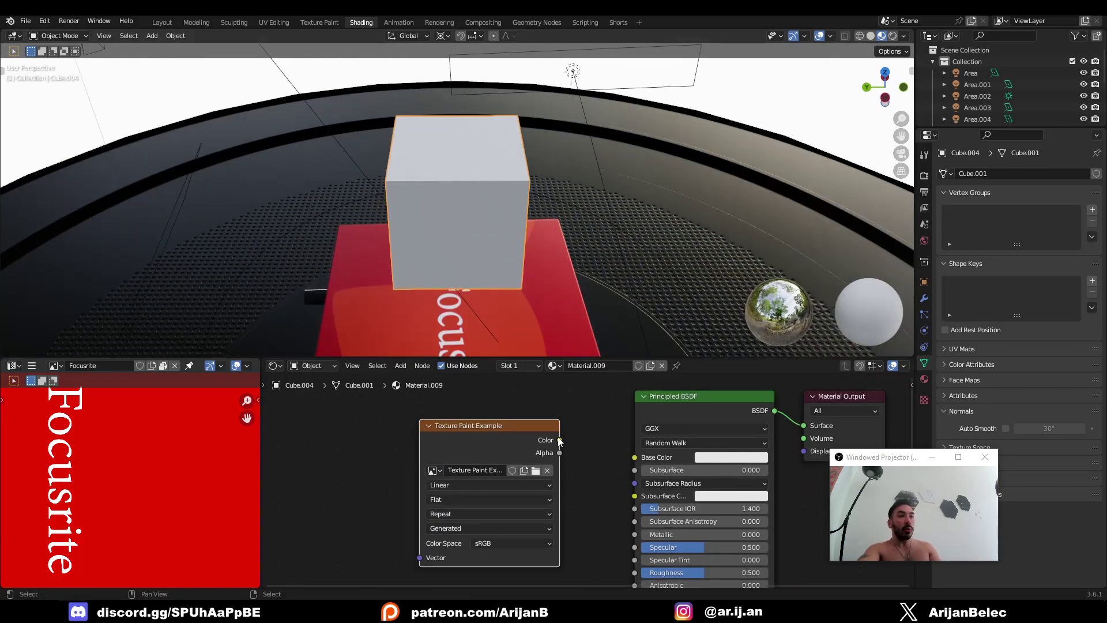
pyautogui.moveTo(559, 441); pyautogui.dragTo(635, 457)
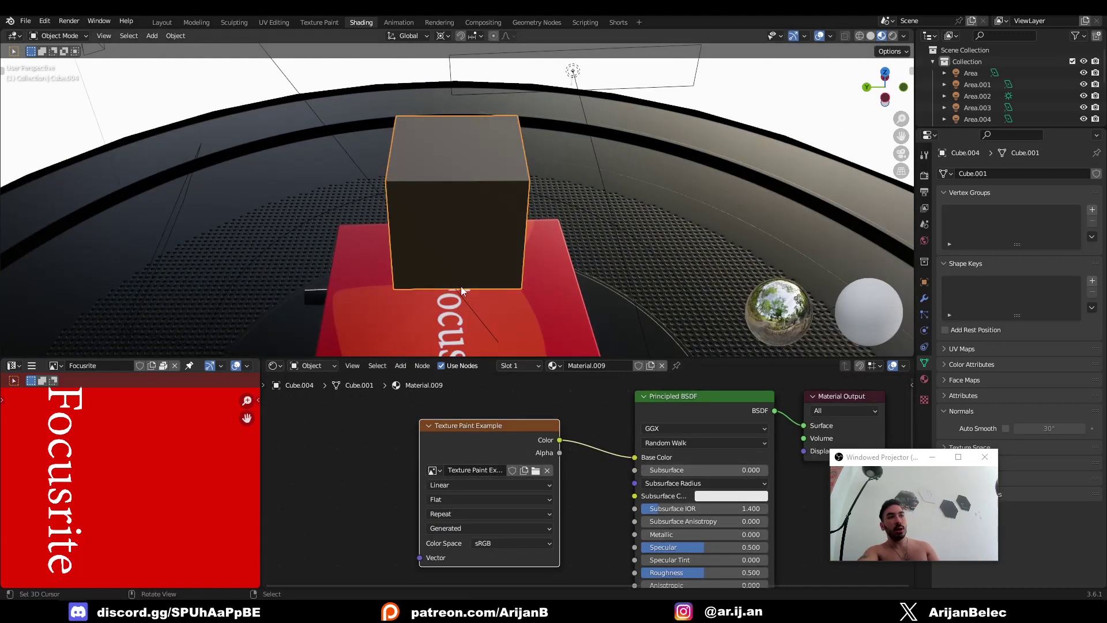
pyautogui.moveTo(461, 286); pyautogui.dragTo(532, 246, button='middle')
pyautogui.scroll(2, 532, 246)
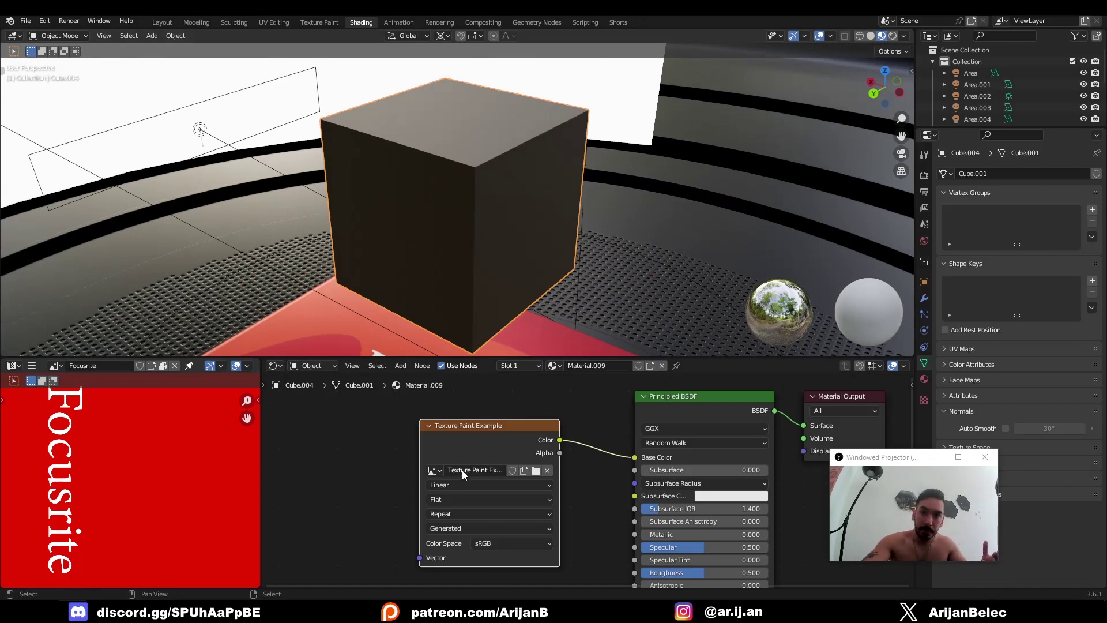
pyautogui.scroll(1, 462, 469)
pyautogui.moveTo(373, 161); pyautogui.dragTo(433, 207, button='middle')
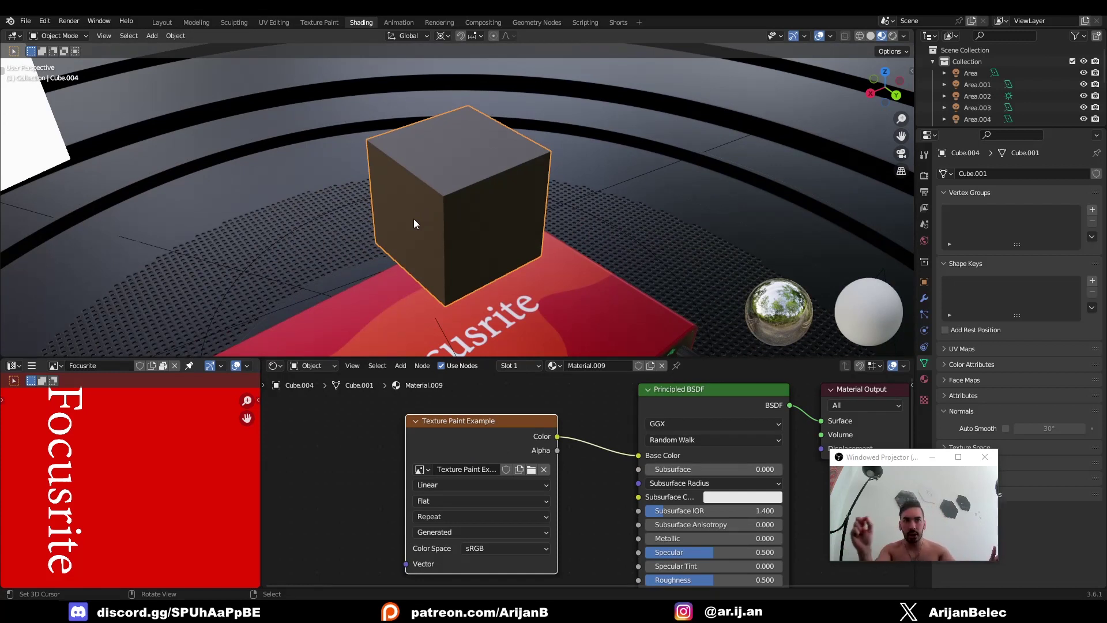
pyautogui.scroll(-1, 98, 278)
pyautogui.scroll(-1, 411, 403)
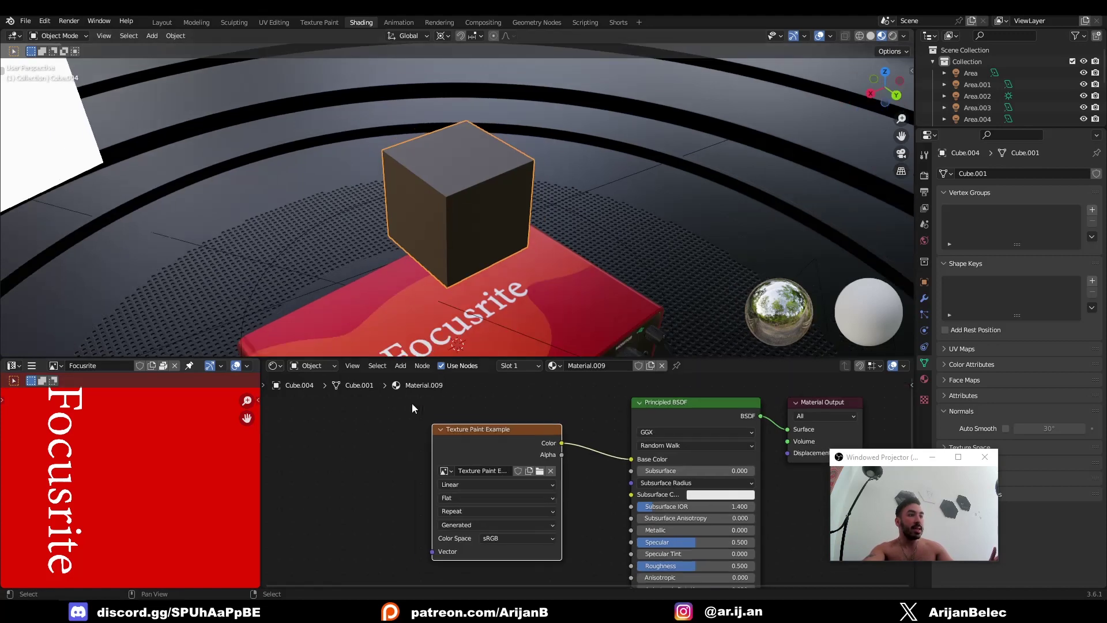
pyautogui.scroll(2, 408, 248)
pyautogui.moveTo(405, 245)
pyautogui.mouseDown(button='middle')
pyautogui.moveTo(466, 233)
pyautogui.moveTo(404, 242)
pyautogui.mouseUp(button='middle')
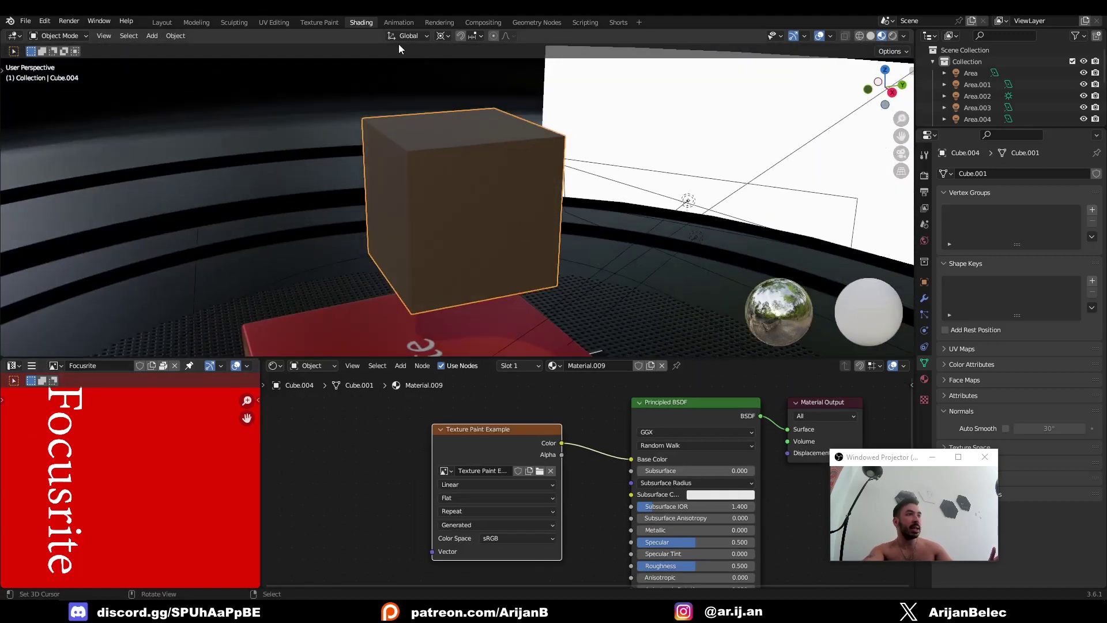
# Put the cube into Edit Mode and bring its unwrapped cross layout into view
pyautogui.press('Tab')
pyautogui.moveTo(415, 306); pyautogui.dragTo(444, 230, button='middle')
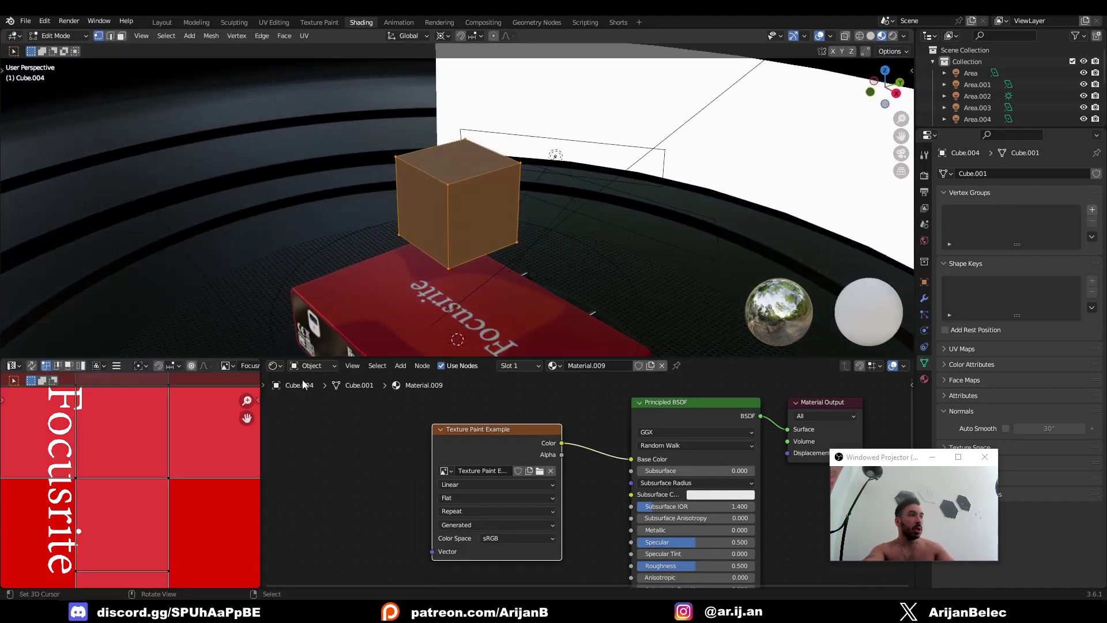
pyautogui.scroll(2, 178, 480)
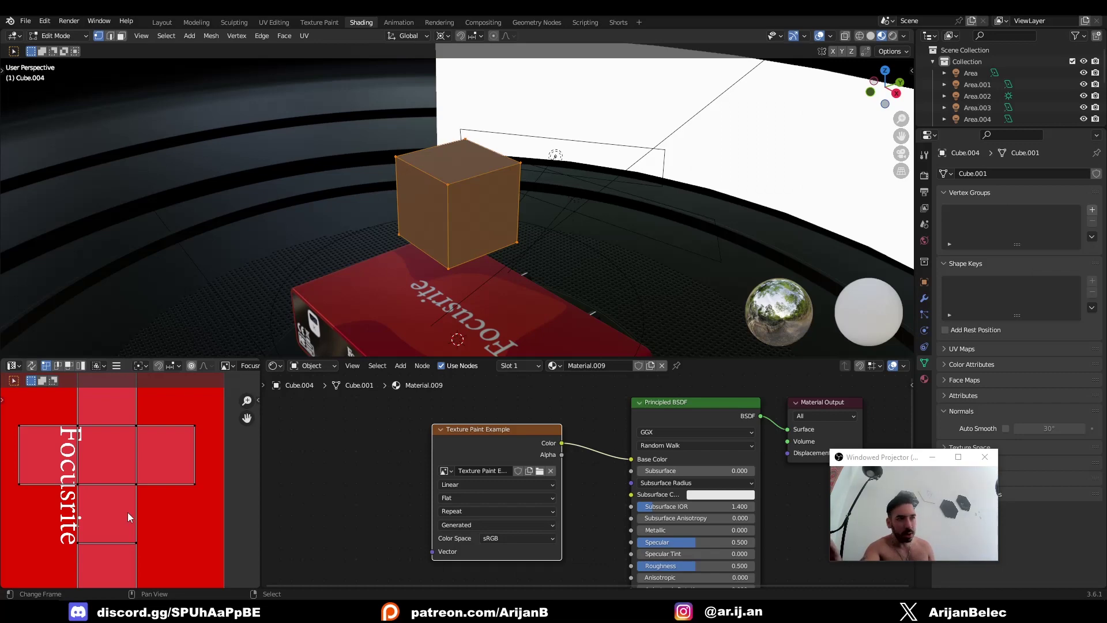
pyautogui.scroll(-3, 88, 496)
pyautogui.scroll(3, 123, 472)
pyautogui.moveTo(490, 242); pyautogui.dragTo(519, 243, button='middle')
pyautogui.scroll(-2, 160, 465)
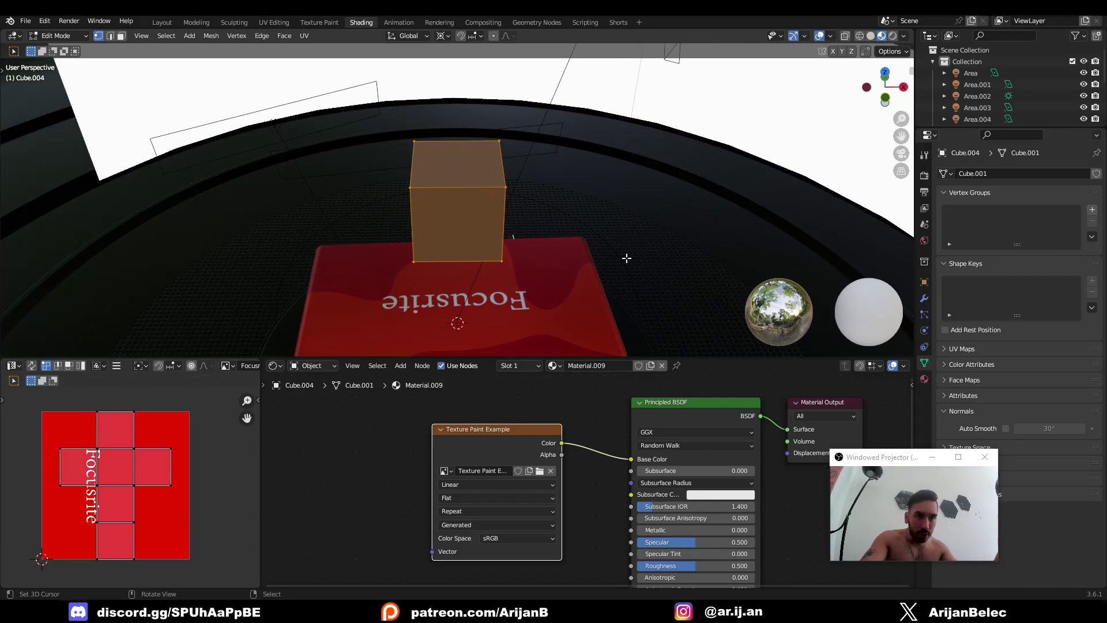
pyautogui.moveTo(139, 473); pyautogui.dragTo(148, 479, button='middle')
pyautogui.scroll(2, 124, 487)
pyautogui.moveTo(92, 451); pyautogui.dragTo(131, 456, button='middle')
pyautogui.scroll(-1, 124, 473)
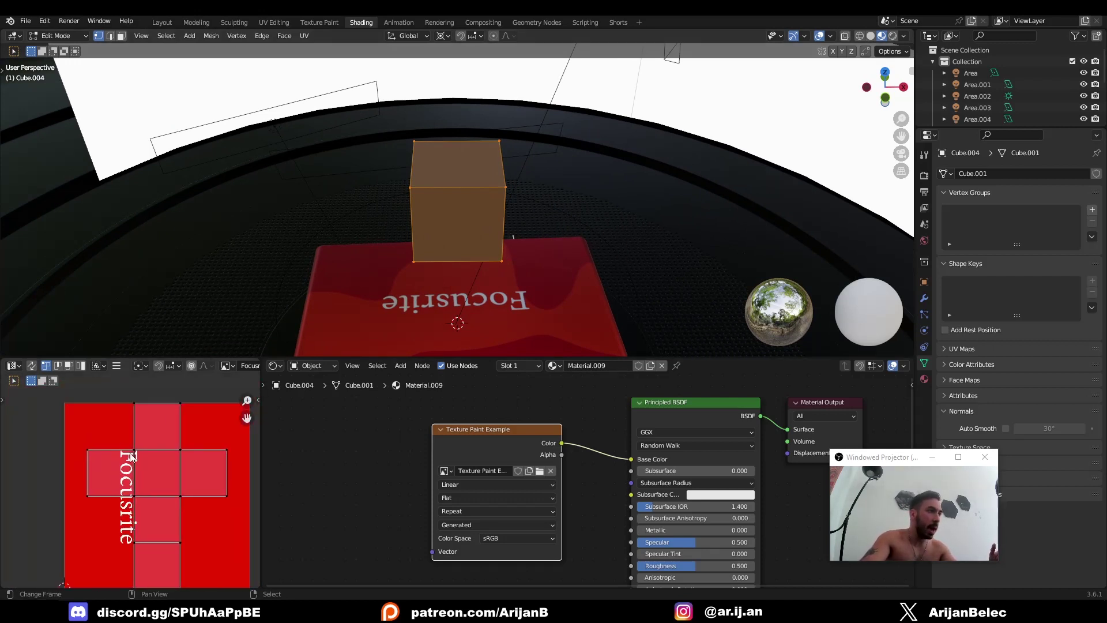
pyautogui.scroll(-2, 122, 491)
pyautogui.moveTo(120, 511); pyautogui.dragTo(146, 511, button='middle')
pyautogui.moveTo(467, 300); pyautogui.dragTo(554, 321, button='middle')
pyautogui.scroll(-2, 532, 317)
pyautogui.scroll(-4, 185, 369)
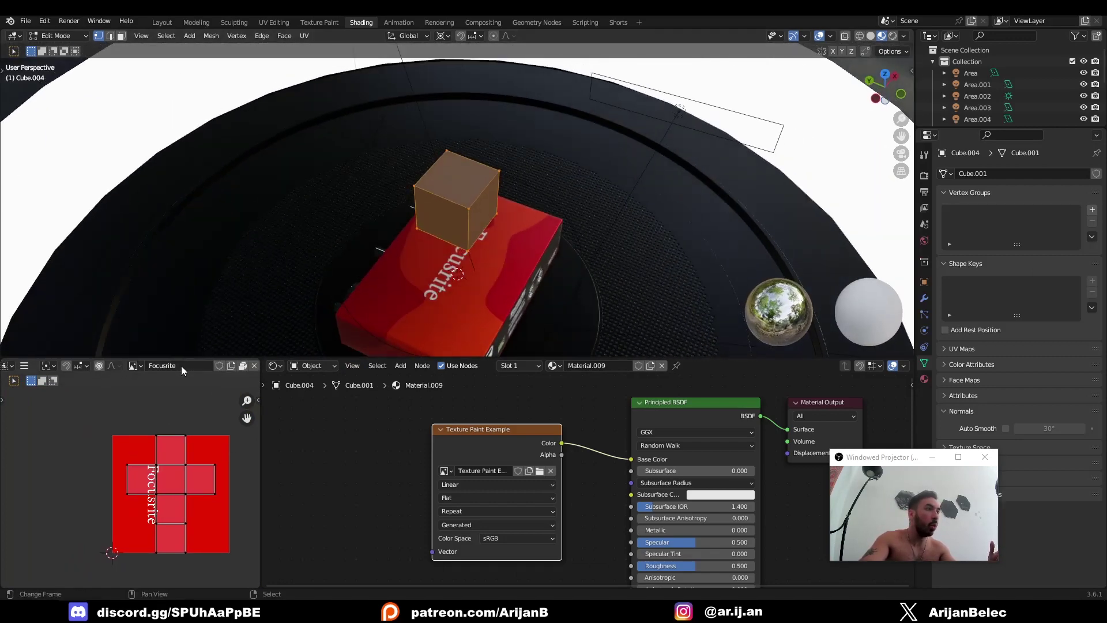
# Show the Texture Paint Example image beneath the cube's UV layout
pyautogui.click(135, 366)
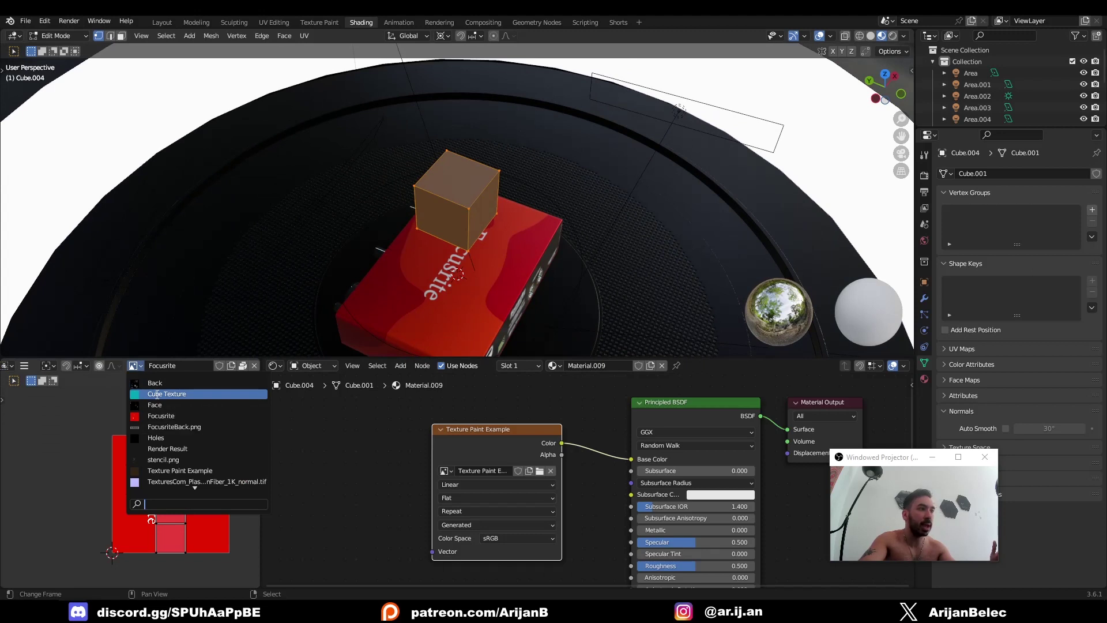
pyautogui.scroll(-9, 157, 397)
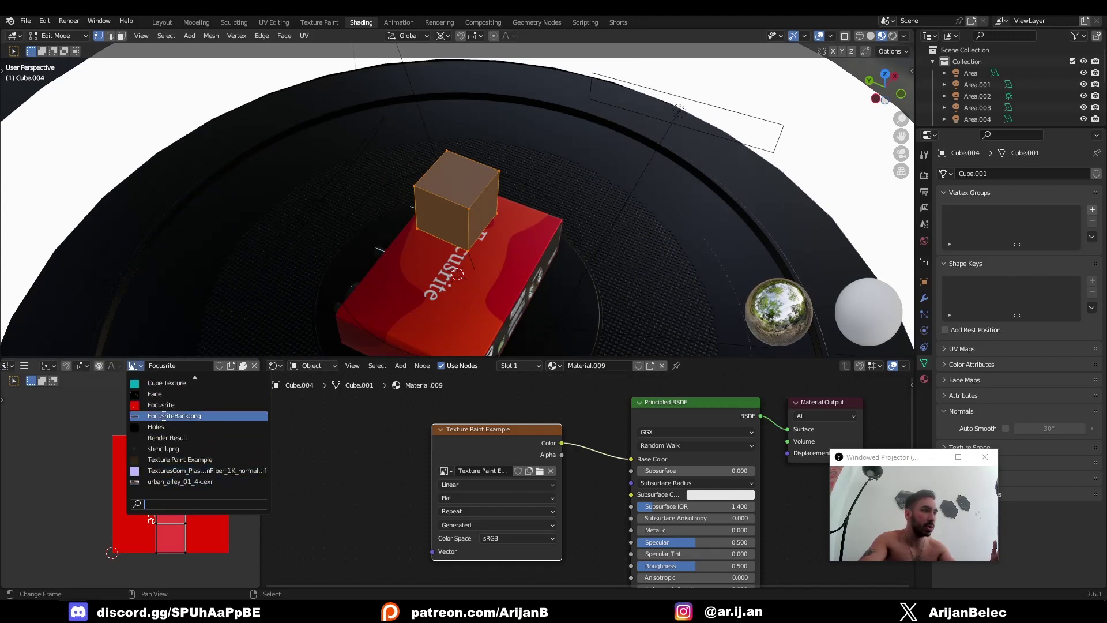
pyautogui.scroll(4, 165, 413)
pyautogui.click(170, 471)
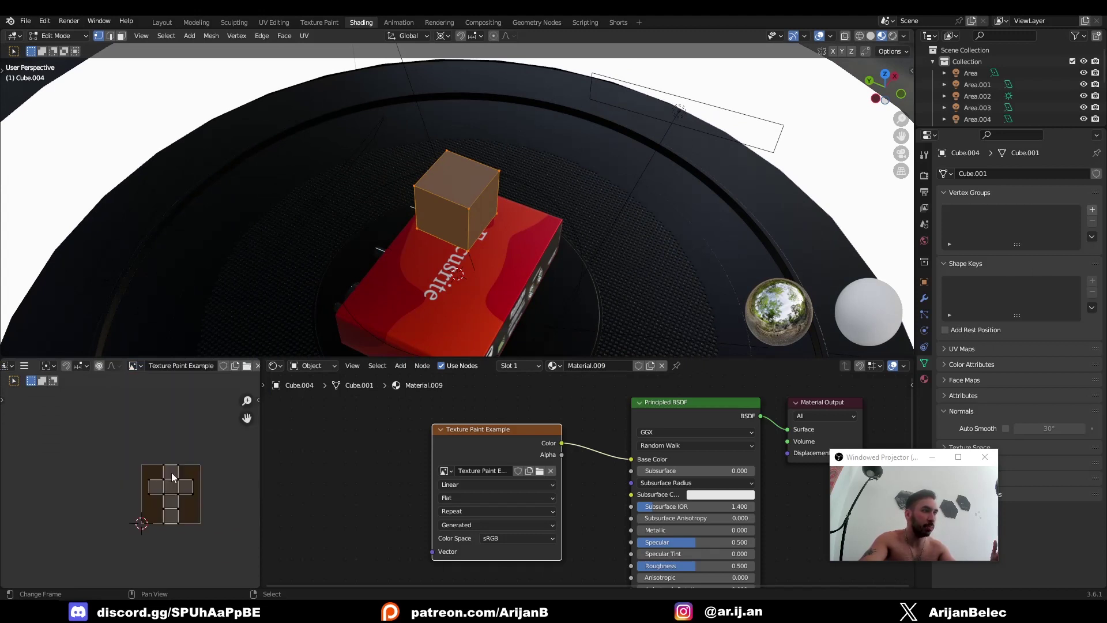
pyautogui.scroll(4, 176, 454)
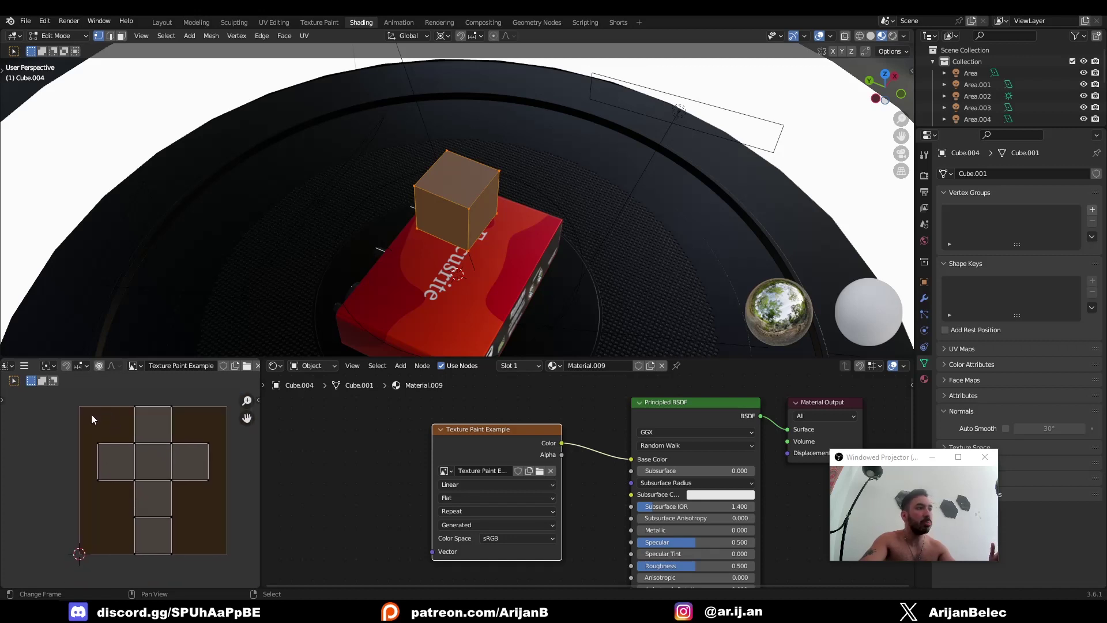
pyautogui.scroll(1, 83, 525)
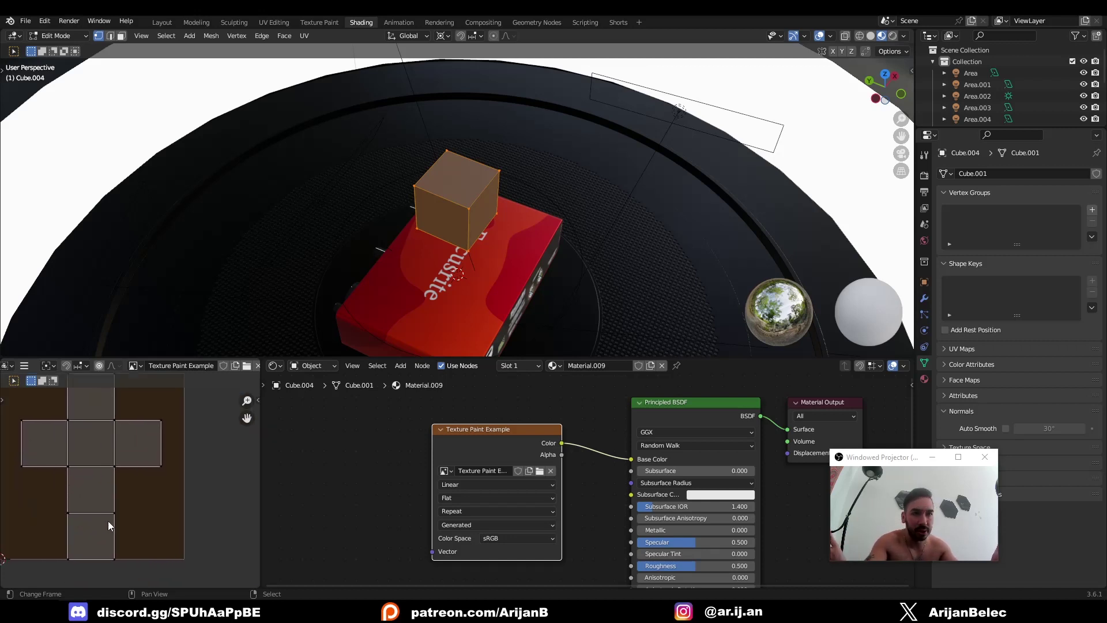
pyautogui.scroll(-3, 108, 521)
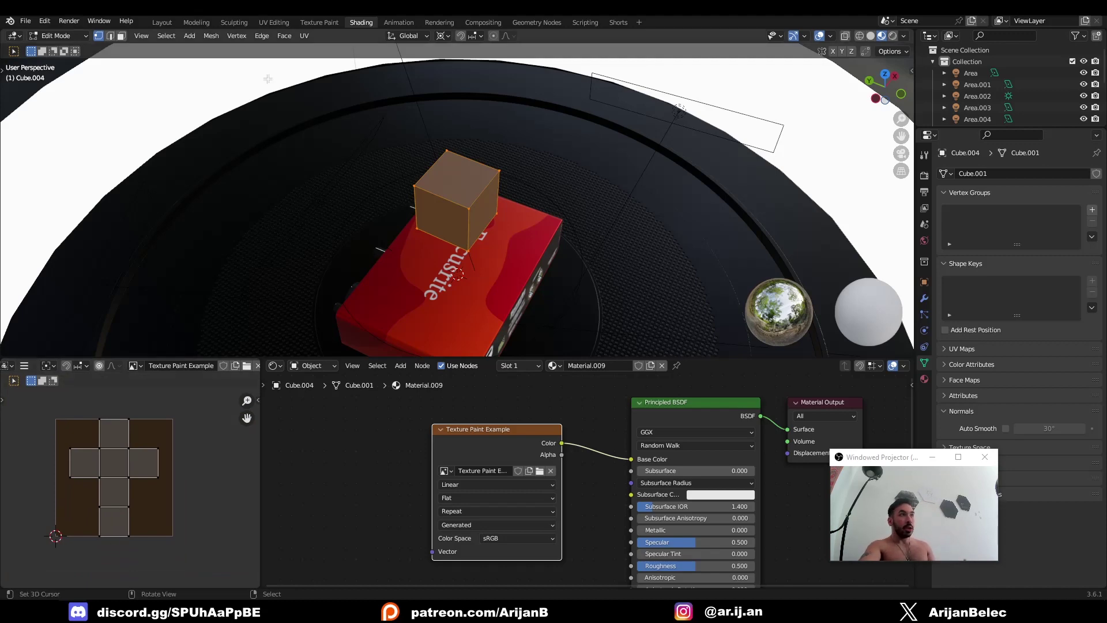
# In the Texture Paint workspace, paint trial white strokes on the texture, then undo them
pyautogui.click(320, 22)
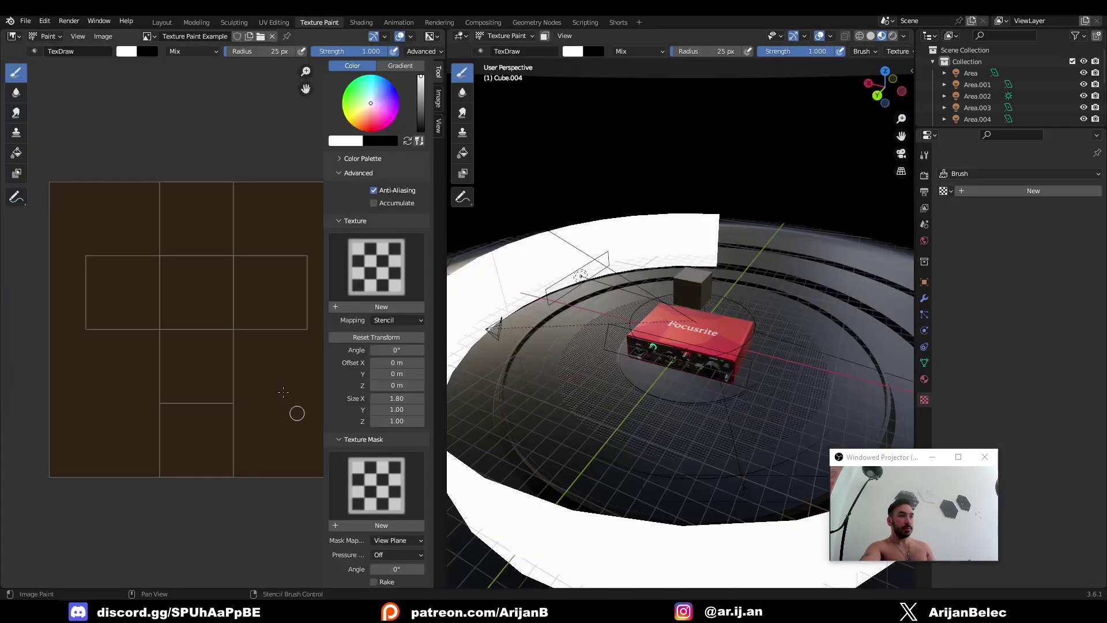
pyautogui.scroll(1, 249, 286)
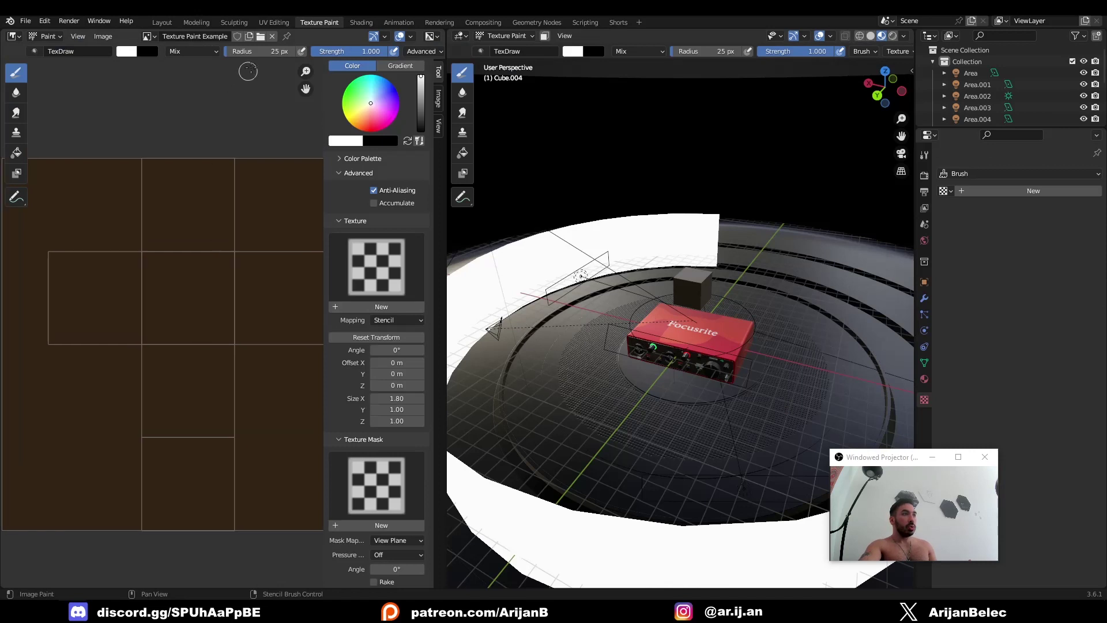
pyautogui.scroll(-3, 206, 250)
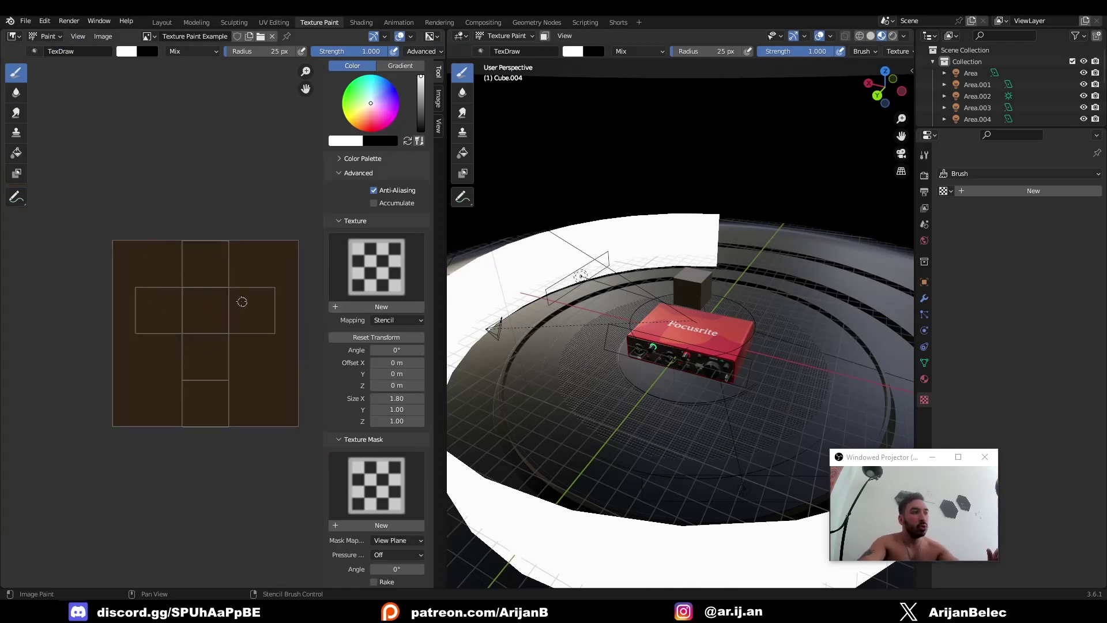
pyautogui.scroll(1, 224, 323)
pyautogui.moveTo(208, 297)
pyautogui.mouseDown()
pyautogui.moveTo(198, 359)
pyautogui.moveTo(200, 240)
pyautogui.mouseUp()
pyautogui.moveTo(129, 284)
pyautogui.mouseDown()
pyautogui.moveTo(203, 327)
pyautogui.moveTo(244, 318)
pyautogui.moveTo(200, 394)
pyautogui.mouseUp()
pyautogui.scroll(4, 710, 308)
pyautogui.moveTo(709, 308); pyautogui.dragTo(734, 327, button='middle')
pyautogui.scroll(3, 736, 310)
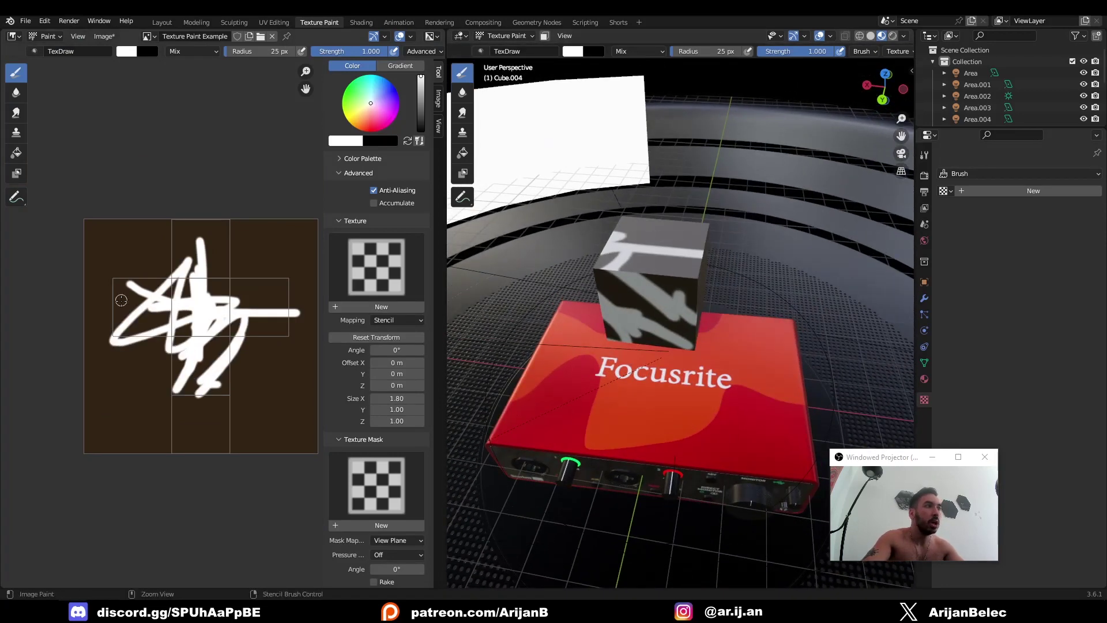
pyautogui.hotkey('ctrl', 'z')
pyautogui.hotkey('ctrl', 'z')
pyautogui.hotkey('ctrl', 'z')
# Undo stray strokes and paint a white M shape across the cube's top face
pyautogui.moveTo(200, 250); pyautogui.dragTo(192, 399)
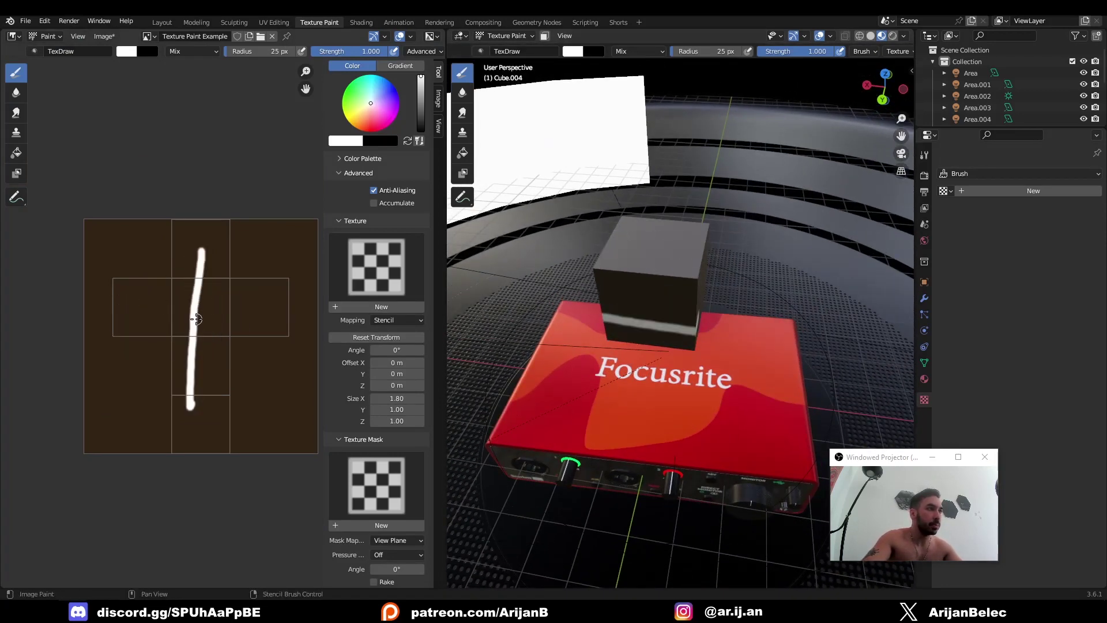
pyautogui.moveTo(197, 319); pyautogui.dragTo(213, 307)
pyautogui.moveTo(616, 305)
pyautogui.mouseDown(button='middle')
pyautogui.moveTo(574, 260)
pyautogui.moveTo(533, 277)
pyautogui.mouseUp(button='middle')
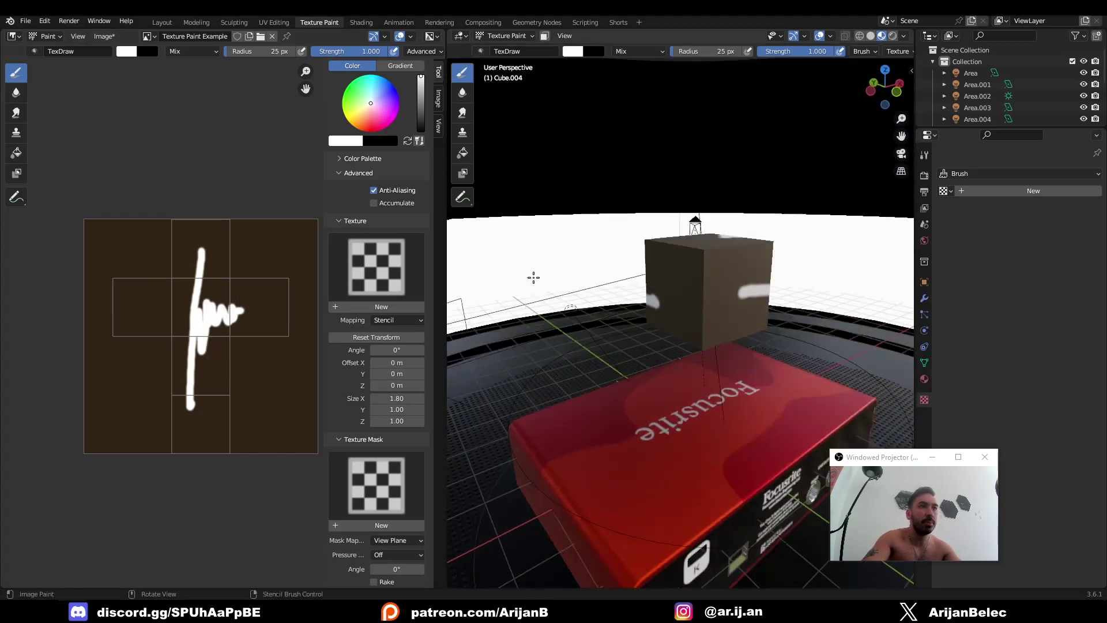
pyautogui.scroll(4, 754, 309)
pyautogui.hotkey('ctrl', 'z')
pyautogui.moveTo(787, 297)
pyautogui.mouseDown(button='middle')
pyautogui.moveTo(732, 322)
pyautogui.moveTo(665, 262)
pyautogui.mouseUp(button='middle')
pyautogui.hotkey('ctrl', 'z')
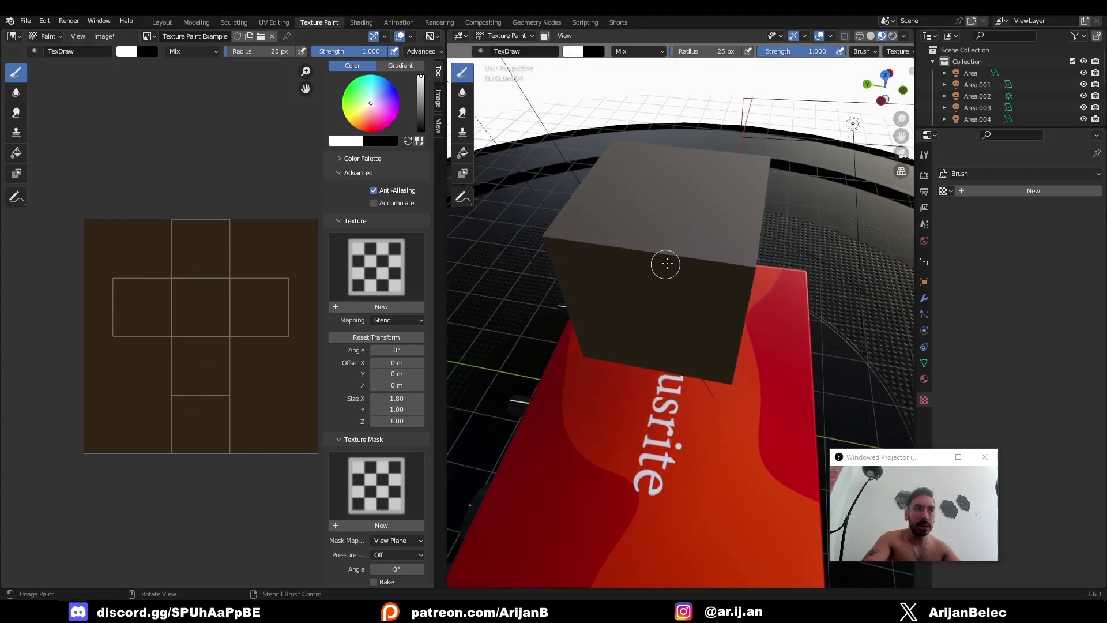
pyautogui.moveTo(665, 262)
pyautogui.mouseDown()
pyautogui.moveTo(621, 230)
pyautogui.moveTo(700, 223)
pyautogui.moveTo(735, 249)
pyautogui.mouseUp()
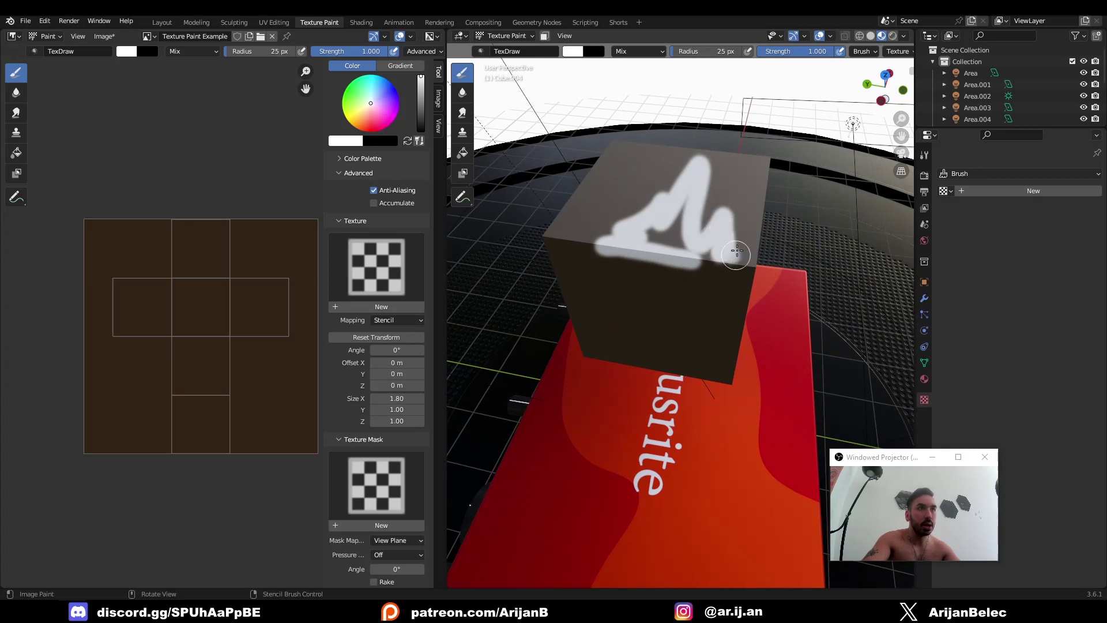
pyautogui.moveTo(735, 249); pyautogui.dragTo(693, 235, button='middle')
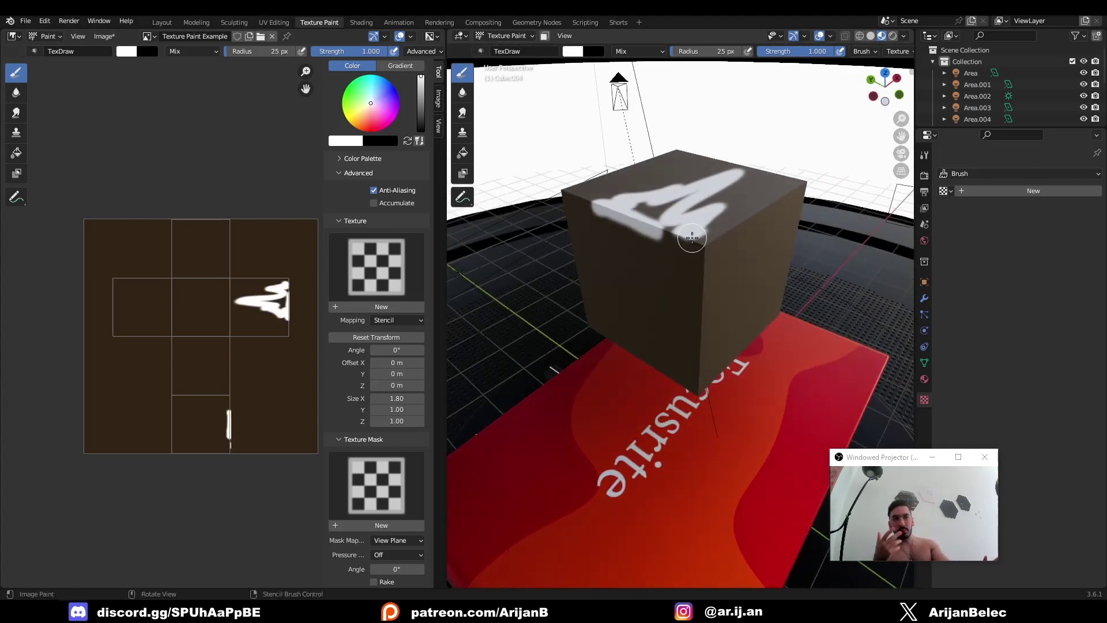
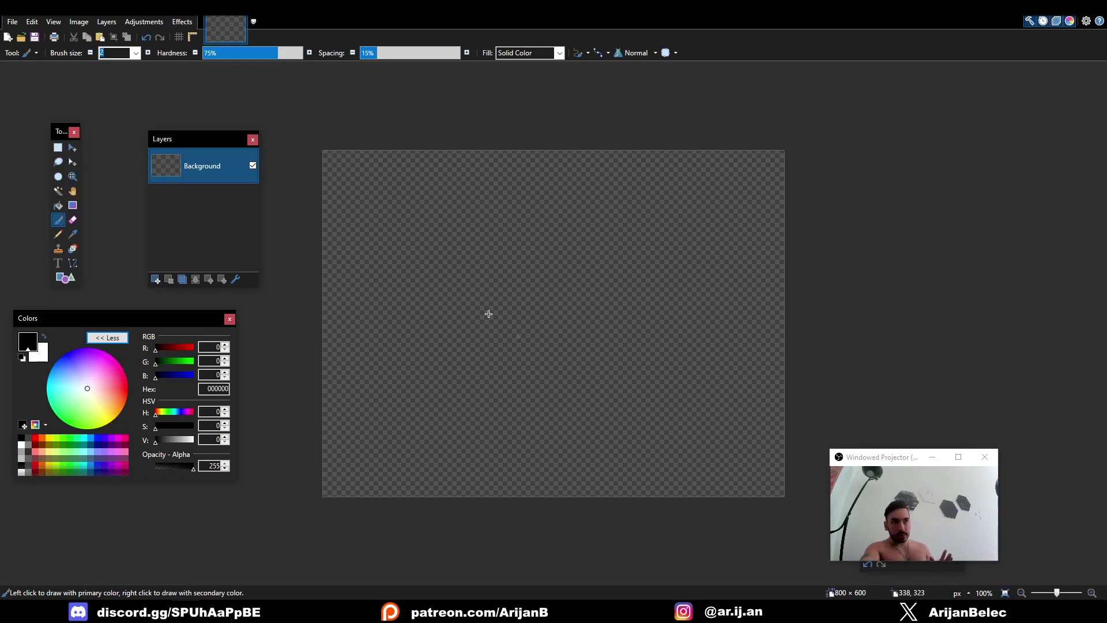
# Set up the Text tool with white colour and a 96-pt font size
pyautogui.click(59, 264)
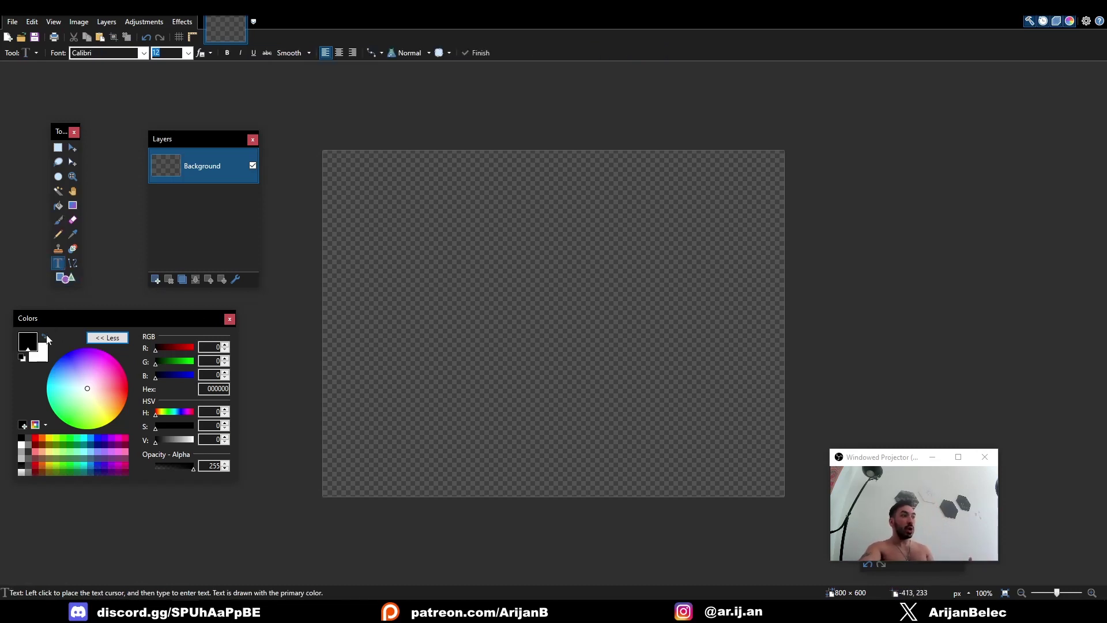
pyautogui.press('x')
pyautogui.moveTo(57, 131); pyautogui.dragTo(57, 120)
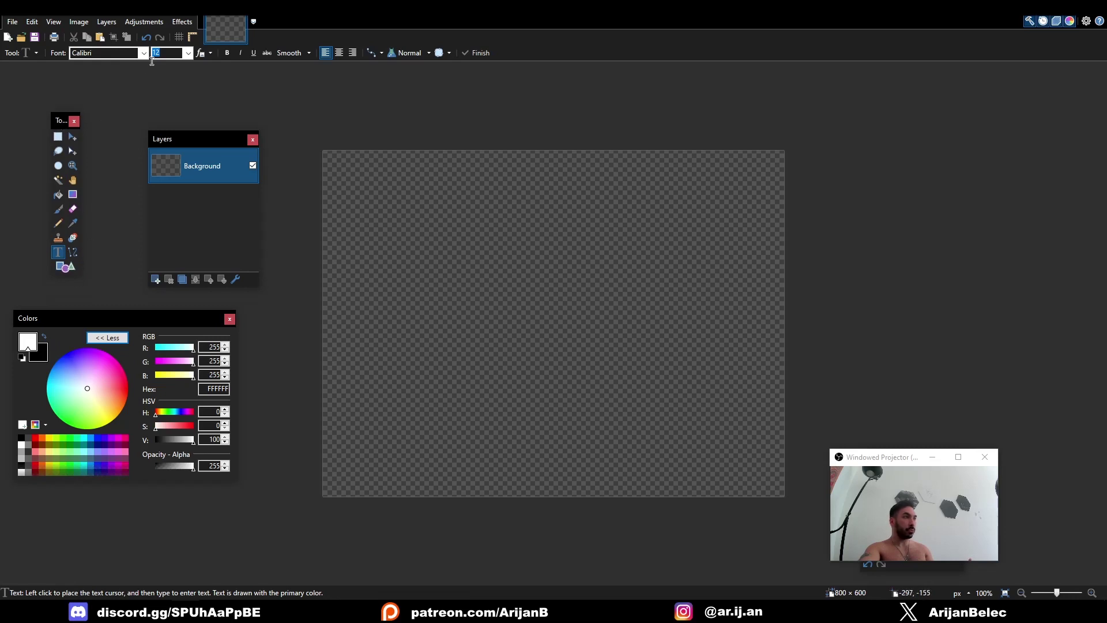
pyautogui.click(189, 53)
pyautogui.click(164, 264)
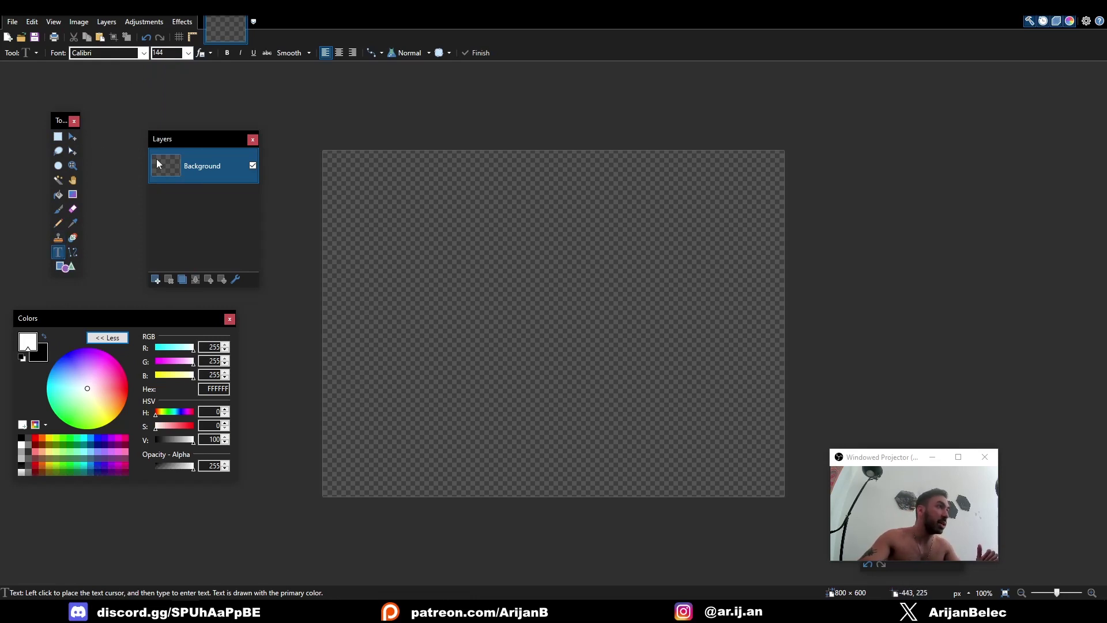
pyautogui.click(188, 53)
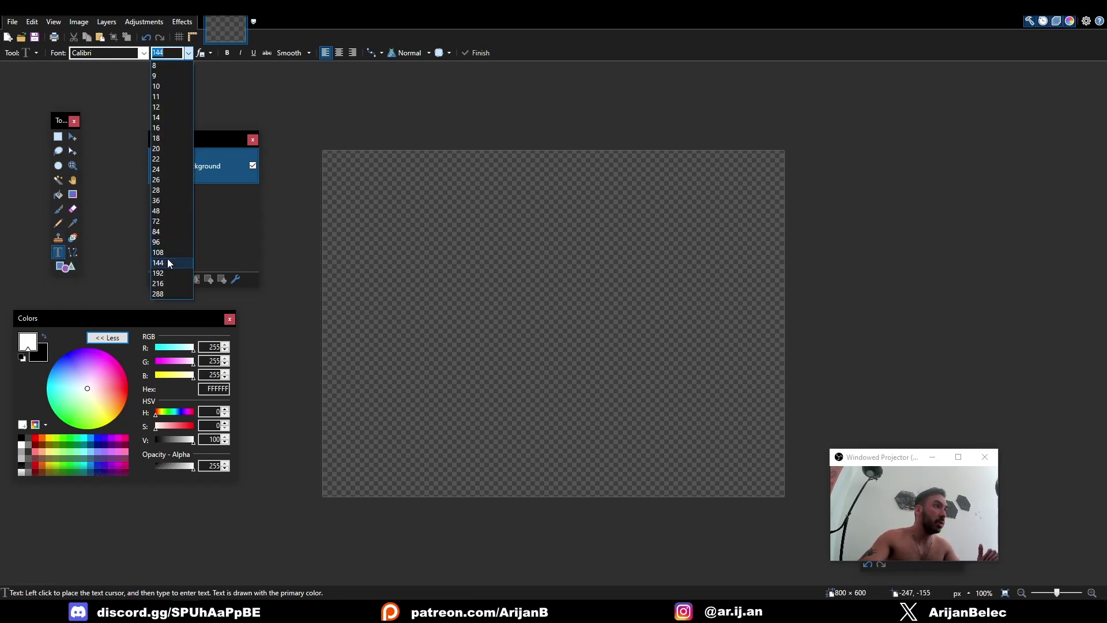
pyautogui.click(167, 264)
pyautogui.click(372, 230)
pyautogui.click(188, 53)
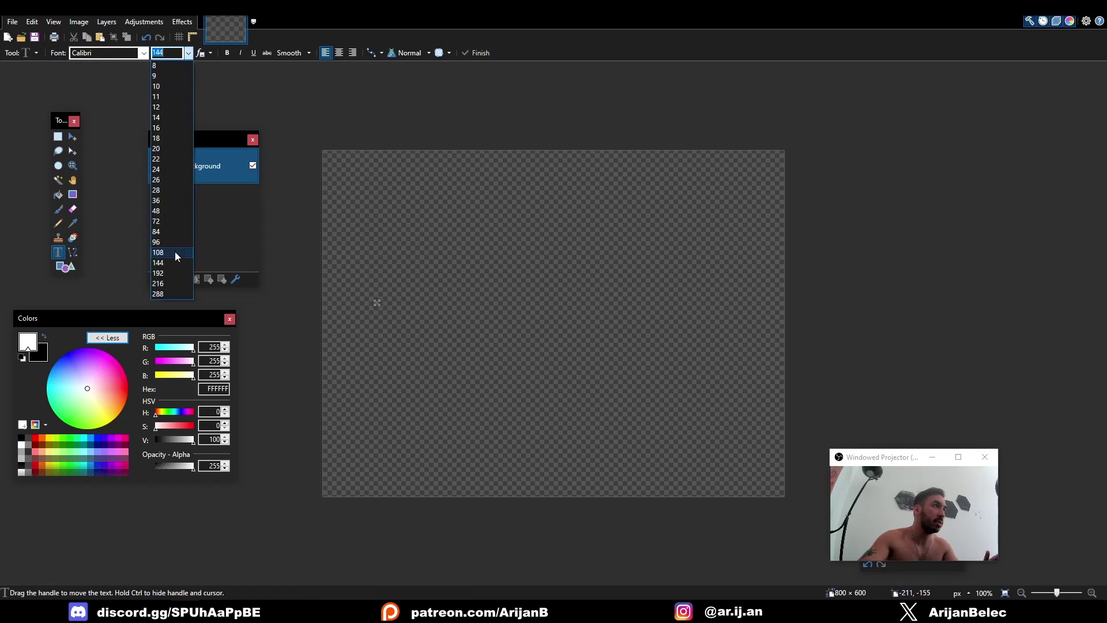
pyautogui.click(167, 243)
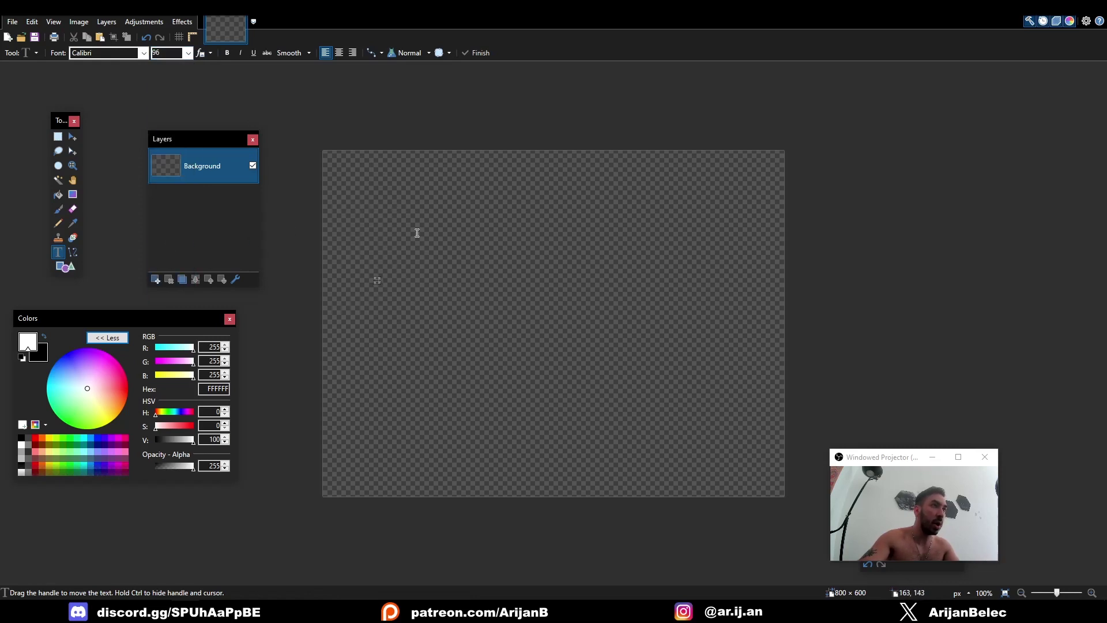
# Discard a 'Whatever' test word, then write SLAVERY and centre it near the top
pyautogui.write('Whatever')
pyautogui.press('Escape')
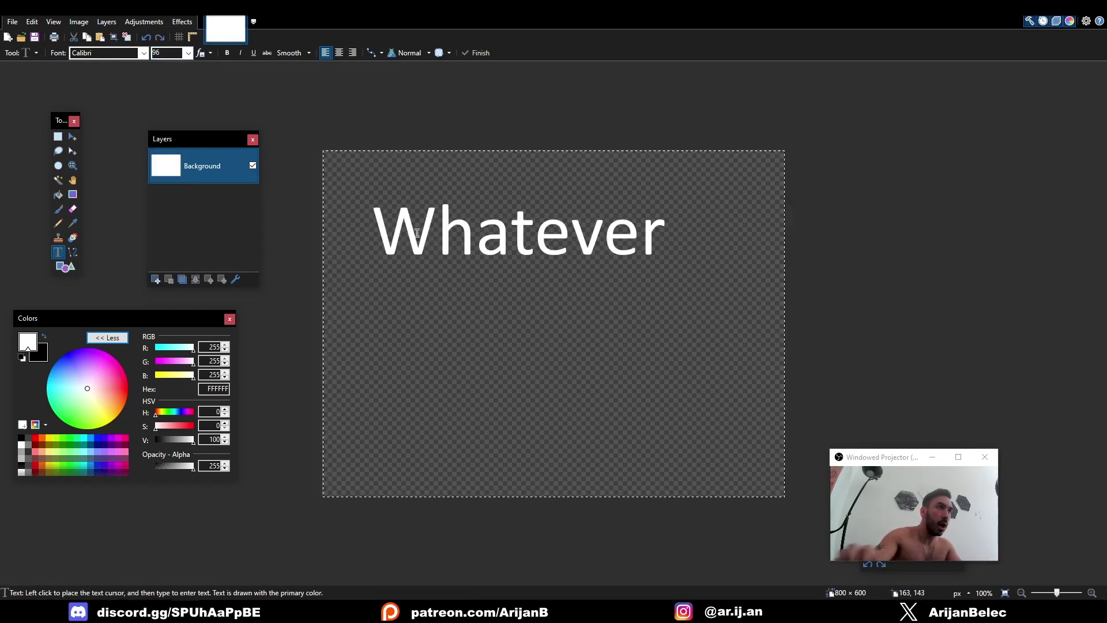
pyautogui.click(407, 244)
pyautogui.hotkey('ctrl', 'z')
pyautogui.click(409, 263)
pyautogui.write('SLAVERY')
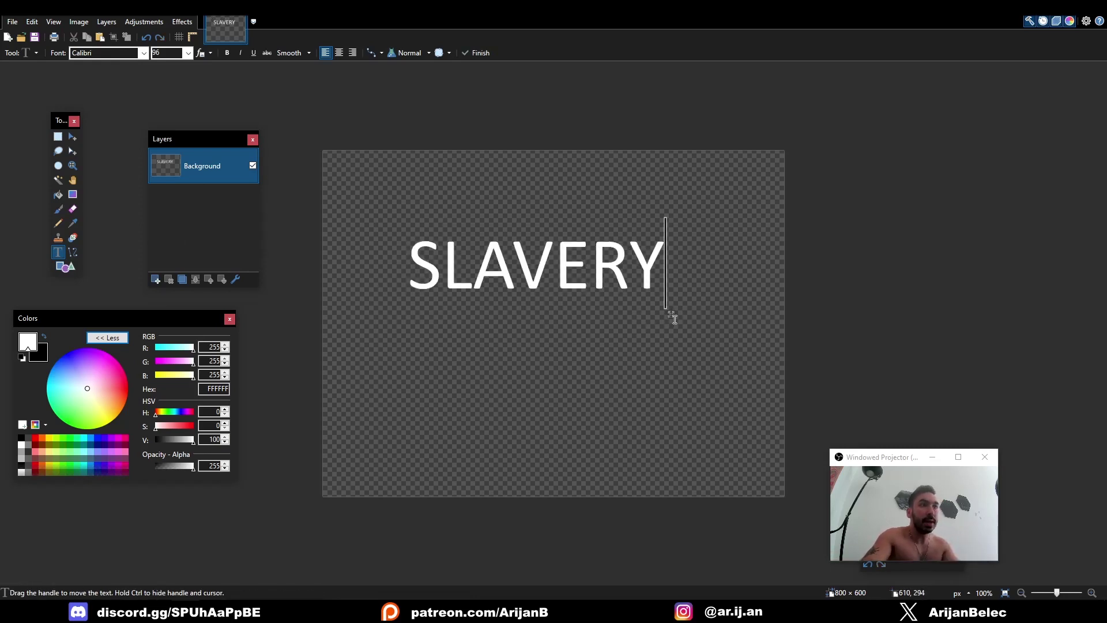
pyautogui.moveTo(671, 314); pyautogui.dragTo(699, 302)
pyautogui.click(58, 136)
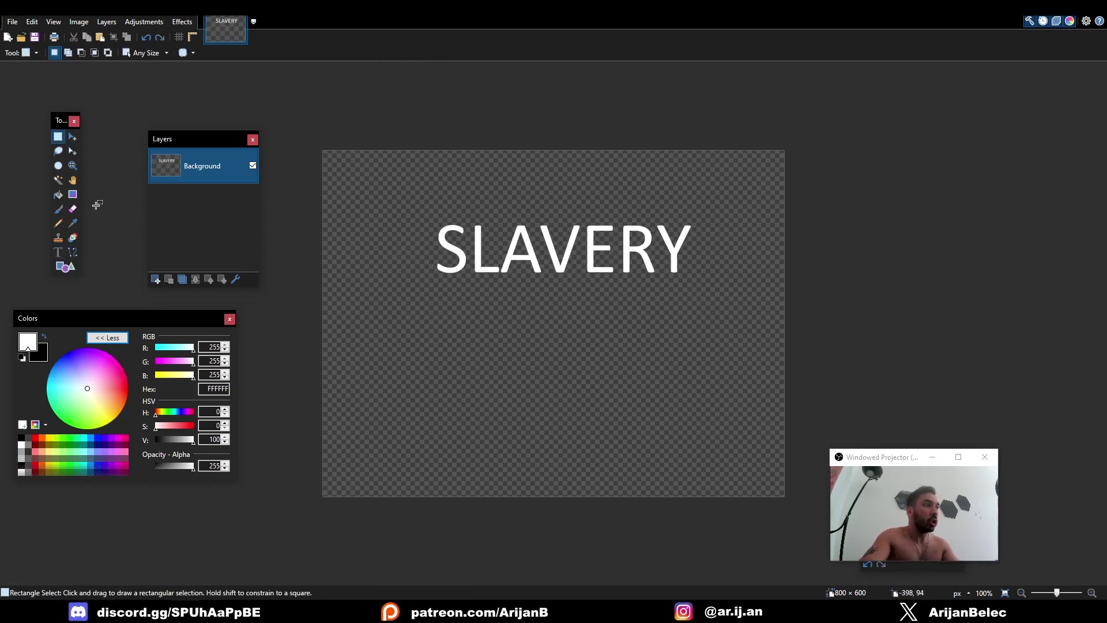
# Draw a thick white outlined circle below the SLAVERY text with the Ellipse shape
pyautogui.click(68, 269)
pyautogui.moveTo(459, 345); pyautogui.dragTo(552, 436)
pyautogui.hotkey('ctrl', 'z')
pyautogui.click(79, 56)
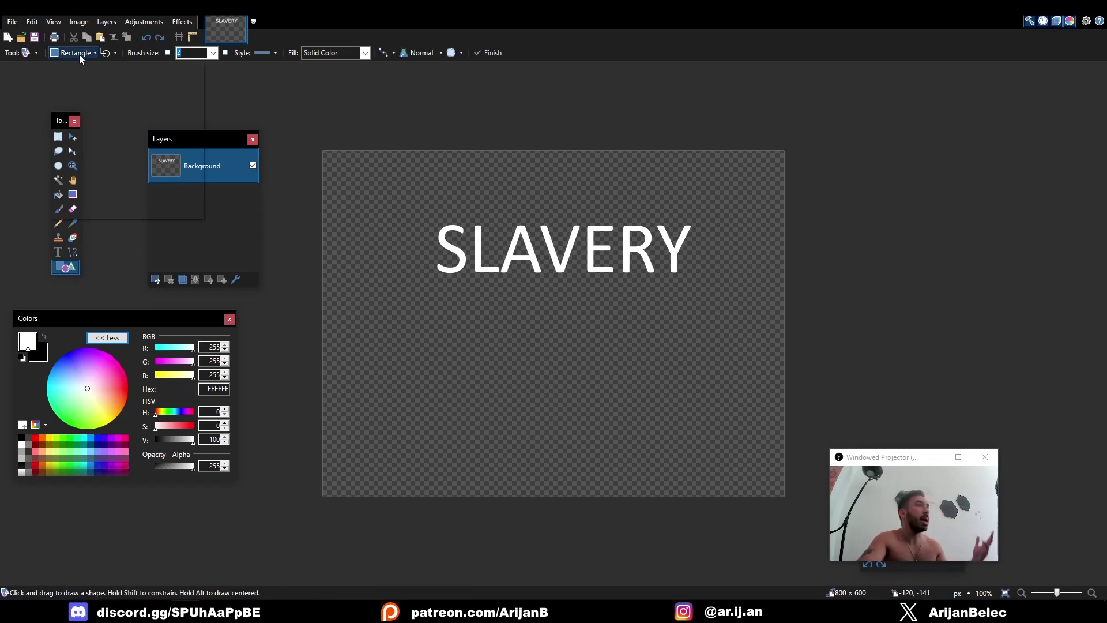
pyautogui.click(80, 53)
pyautogui.click(94, 78)
pyautogui.click(215, 56)
pyautogui.click(214, 56)
pyautogui.click(214, 56)
pyautogui.click(215, 56)
pyautogui.click(214, 56)
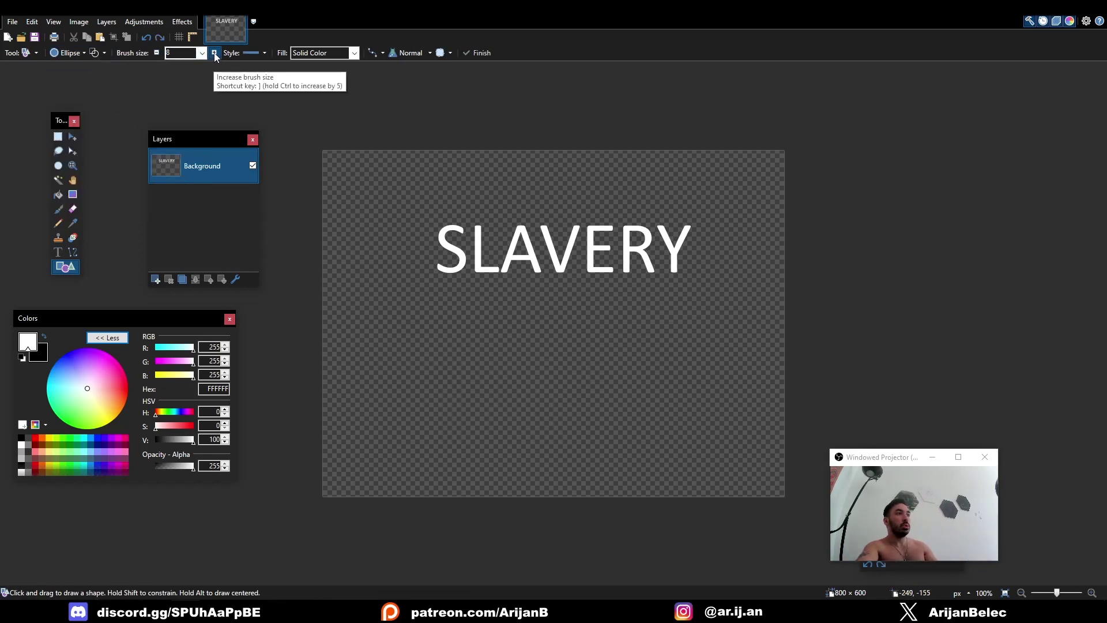
pyautogui.keyDown('shift'); pyautogui.moveTo(462, 326); pyautogui.dragTo(638, 465); pyautogui.keyUp('shift')
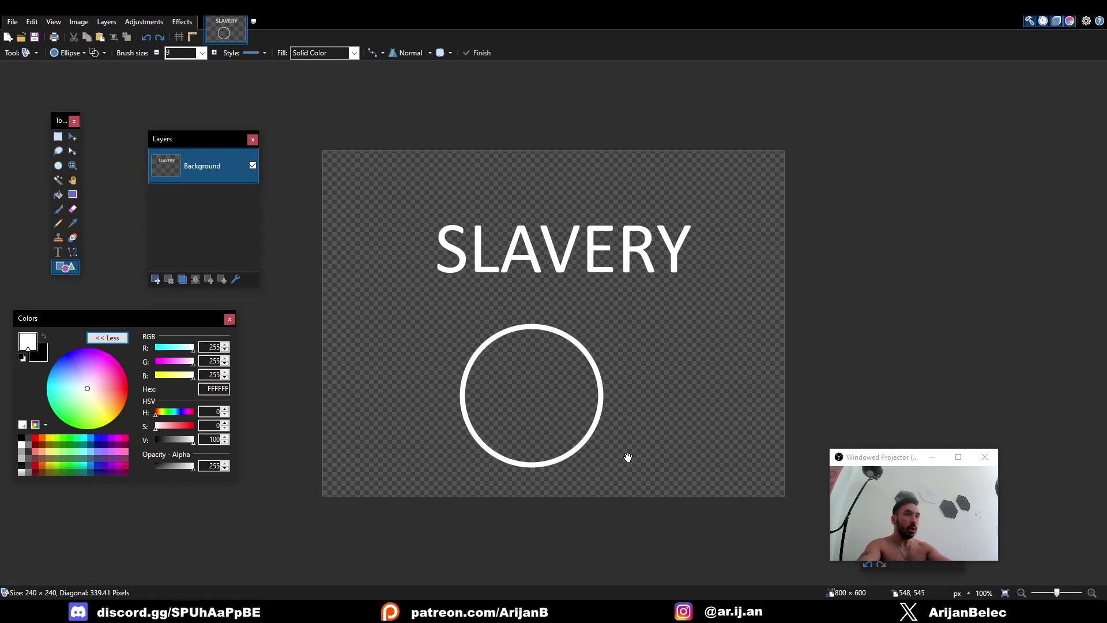
pyautogui.click(60, 139)
# Add a straight mouth line and two short vertical eyes inside the circle
pyautogui.click(73, 252)
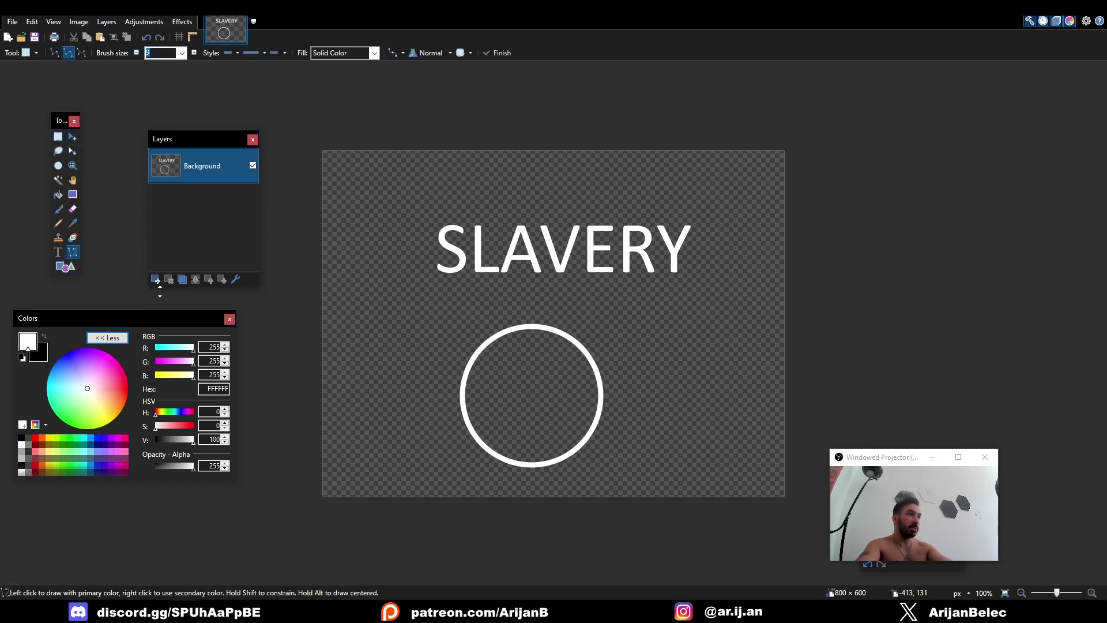
pyautogui.keyDown('ctrl'); pyautogui.scroll(3, 507, 438); pyautogui.keyUp('ctrl')
pyautogui.moveTo(510, 434); pyautogui.dragTo(652, 434)
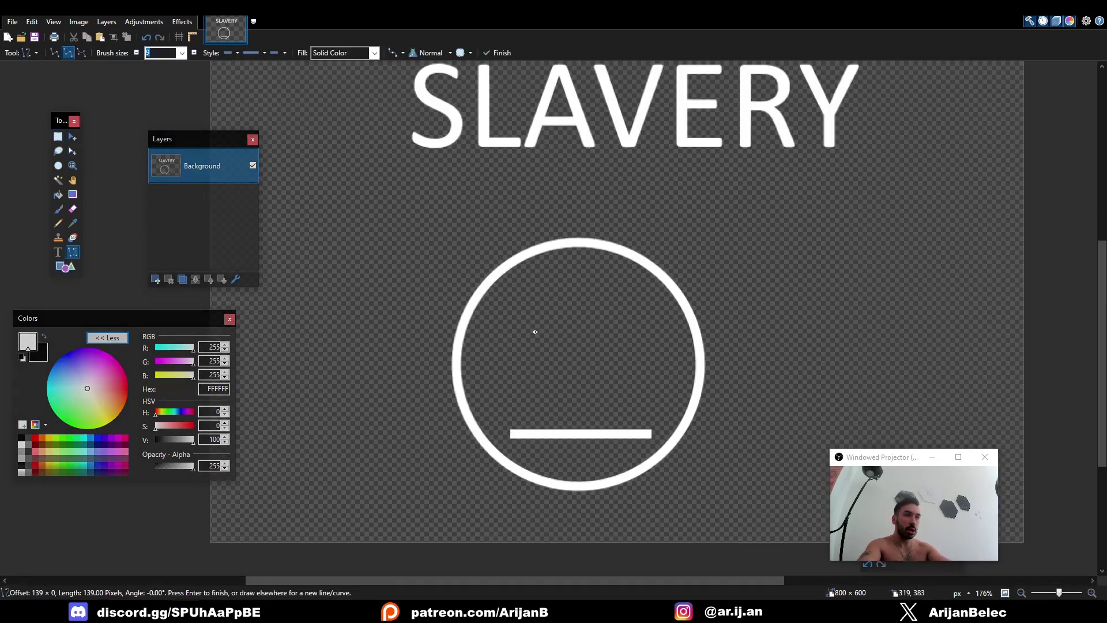
pyautogui.moveTo(535, 322)
pyautogui.mouseDown()
pyautogui.moveTo(545, 360)
pyautogui.moveTo(535, 360)
pyautogui.mouseUp()
pyautogui.moveTo(610, 330); pyautogui.dragTo(611, 390)
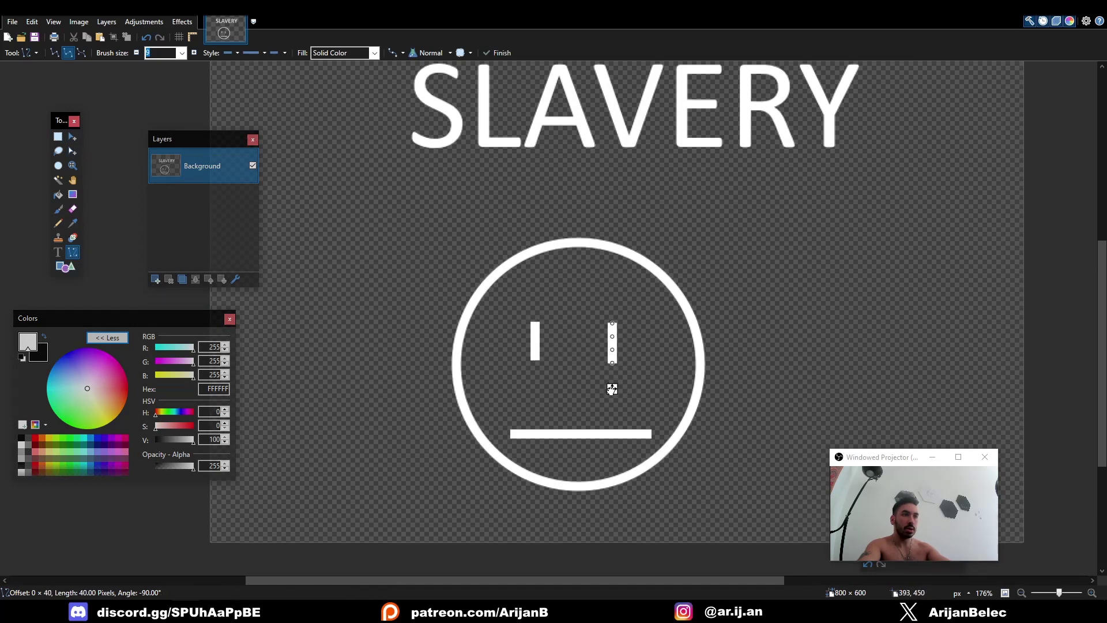
pyautogui.click(57, 137)
pyautogui.keyDown('ctrl'); pyautogui.scroll(-4, 332, 234); pyautogui.keyUp('ctrl')
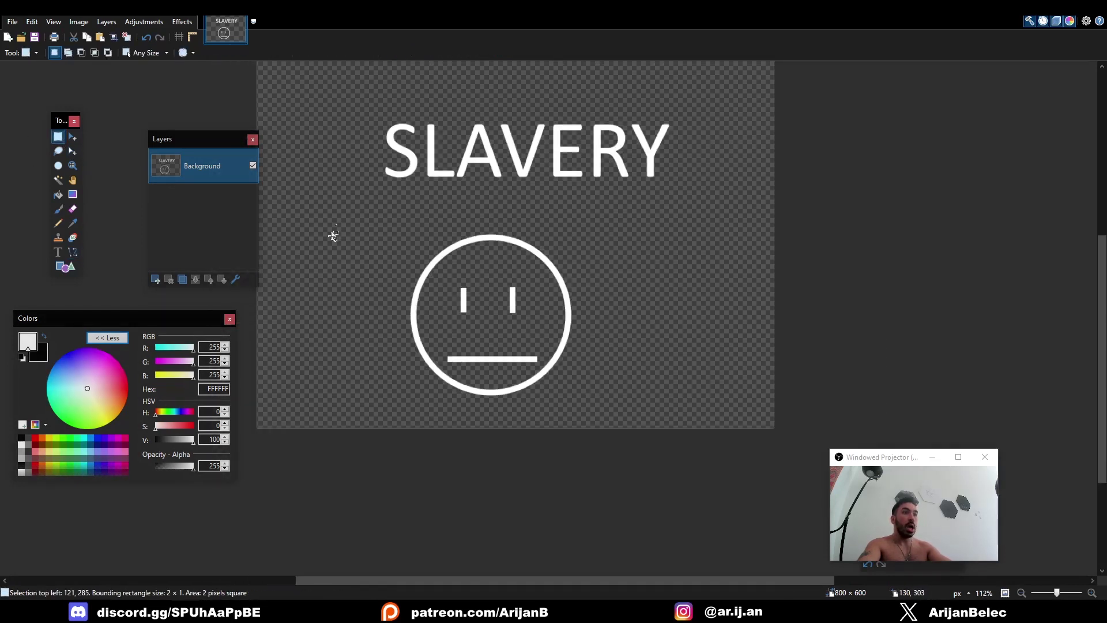
# Clear the tiny stray selection on the stencil canvas
pyautogui.click(355, 271)
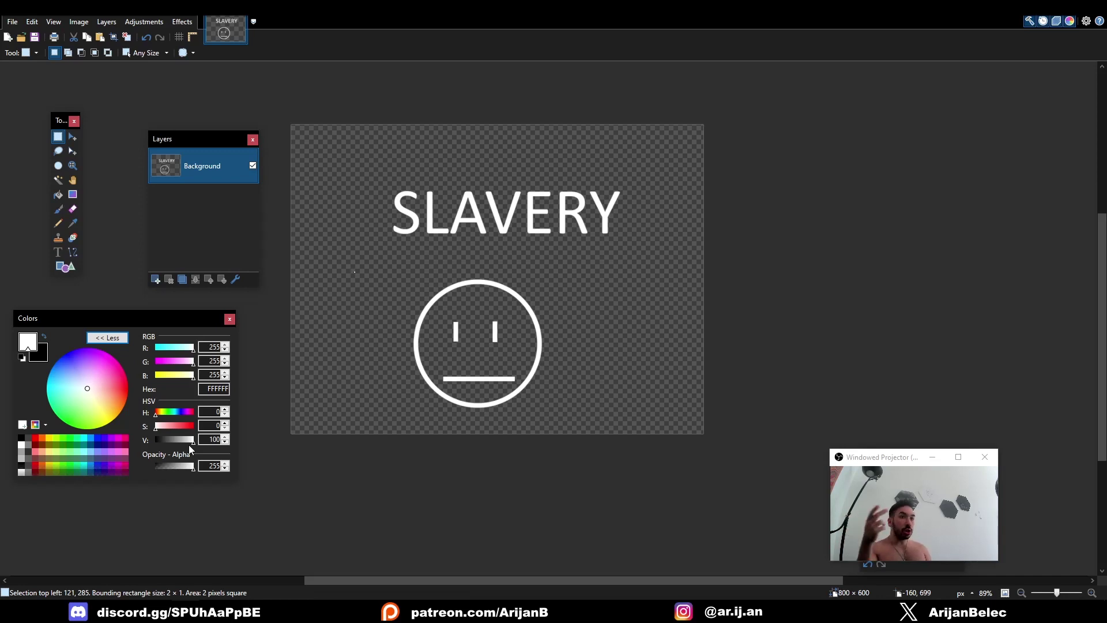
pyautogui.click(373, 250)
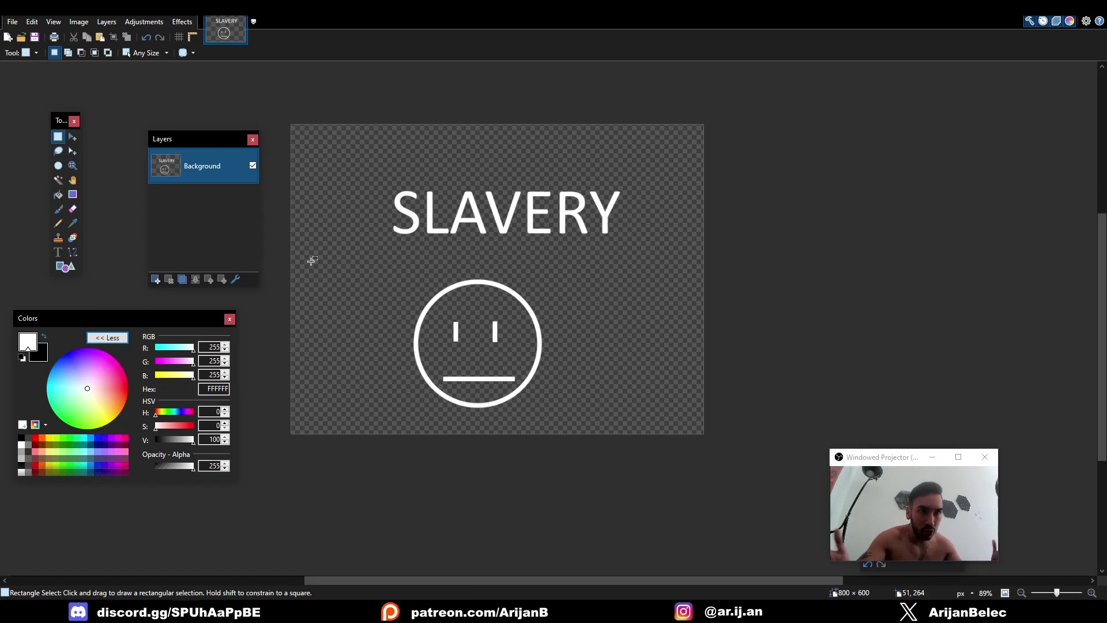
pyautogui.scroll(2, 453, 373)
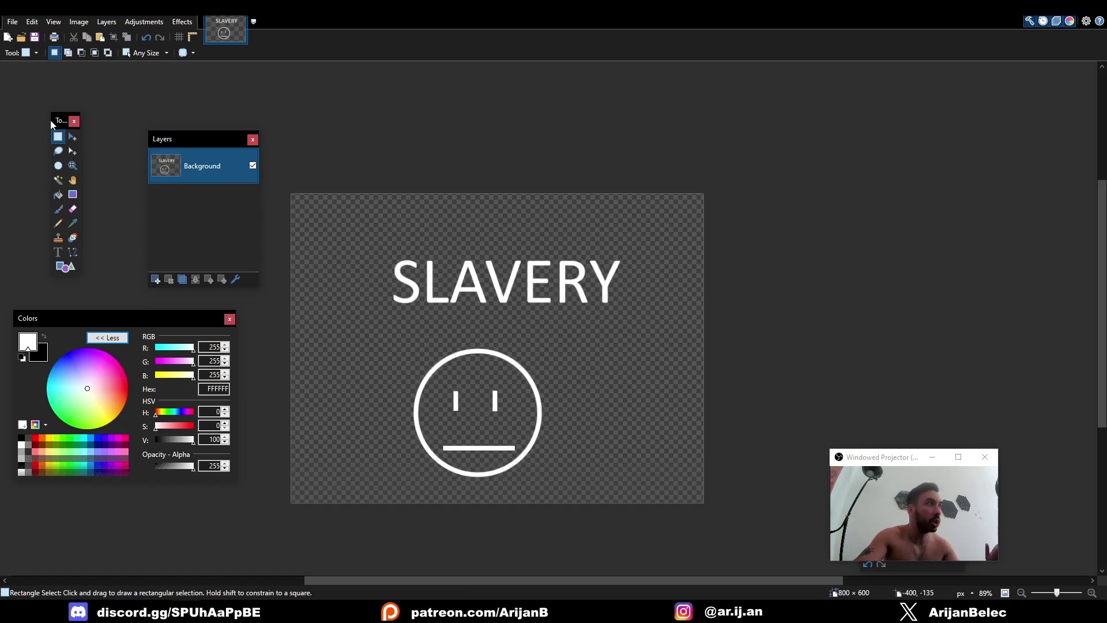
pyautogui.scroll(-3, 510, 263)
pyautogui.scroll(3, 509, 262)
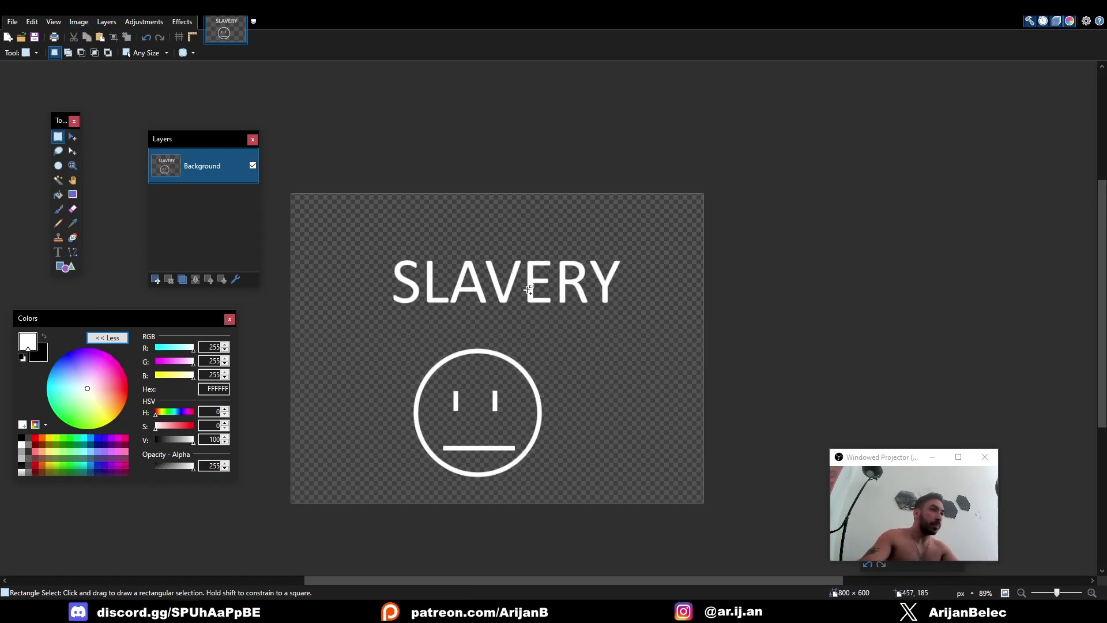
# Save the artwork as stencil.png, accepting the confirmation and PNG settings
pyautogui.hotkey('ctrl', 's')
pyautogui.click(388, 233)
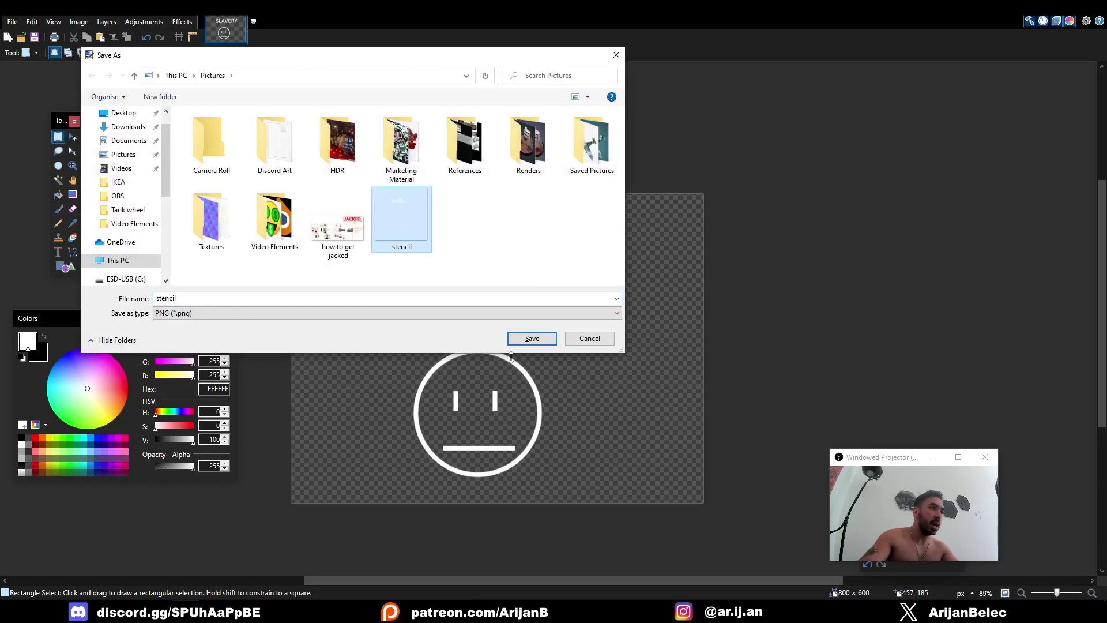
pyautogui.click(532, 338)
pyautogui.click(582, 306)
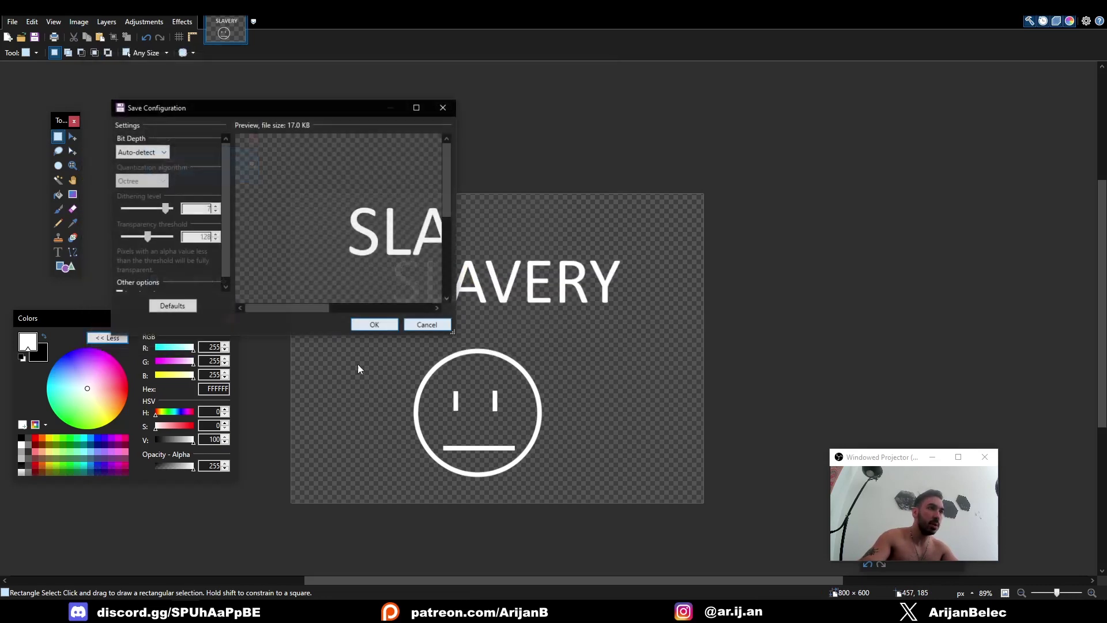
pyautogui.click(381, 325)
pyautogui.click(87, 611)
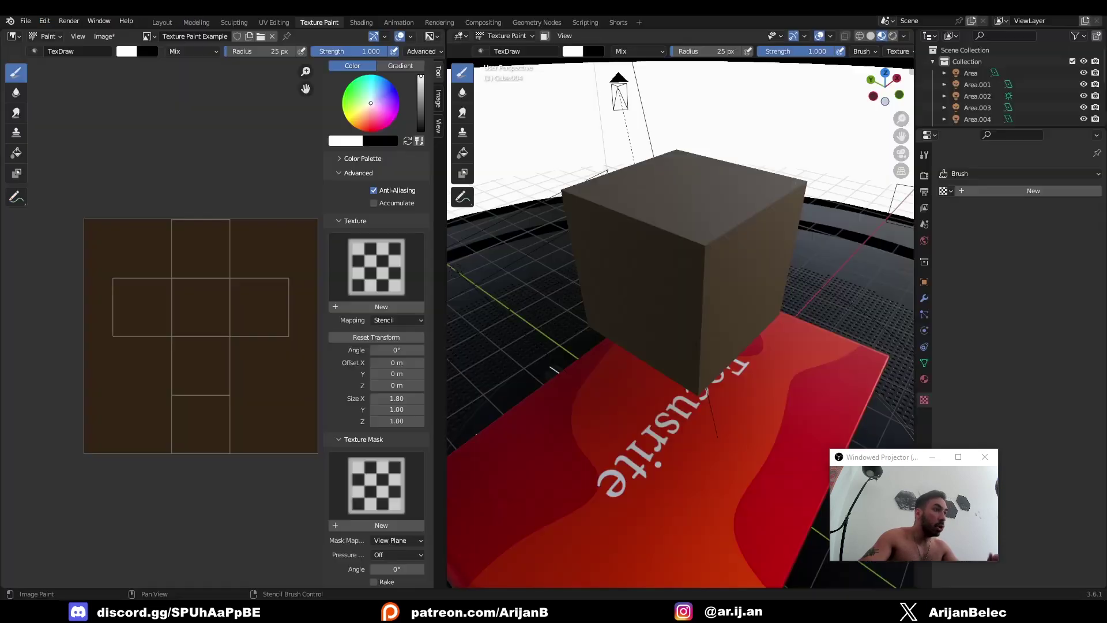
# Create a new brush texture and load stencil.png from Pictures as its image
pyautogui.scroll(-3, 583, 332)
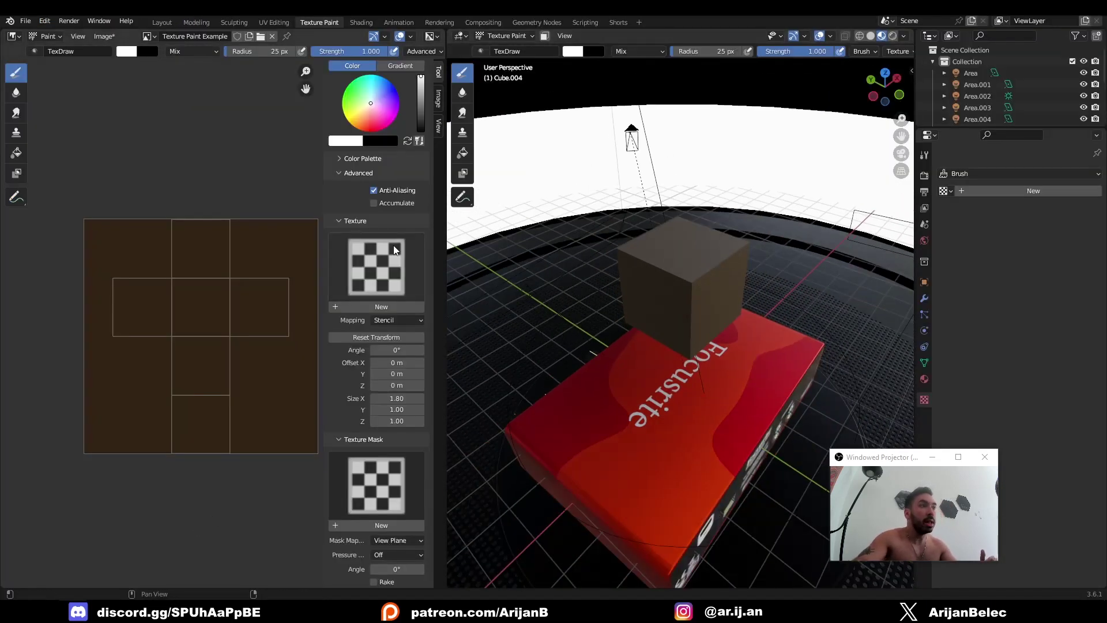
pyautogui.moveTo(884, 462); pyautogui.dragTo(722, 435)
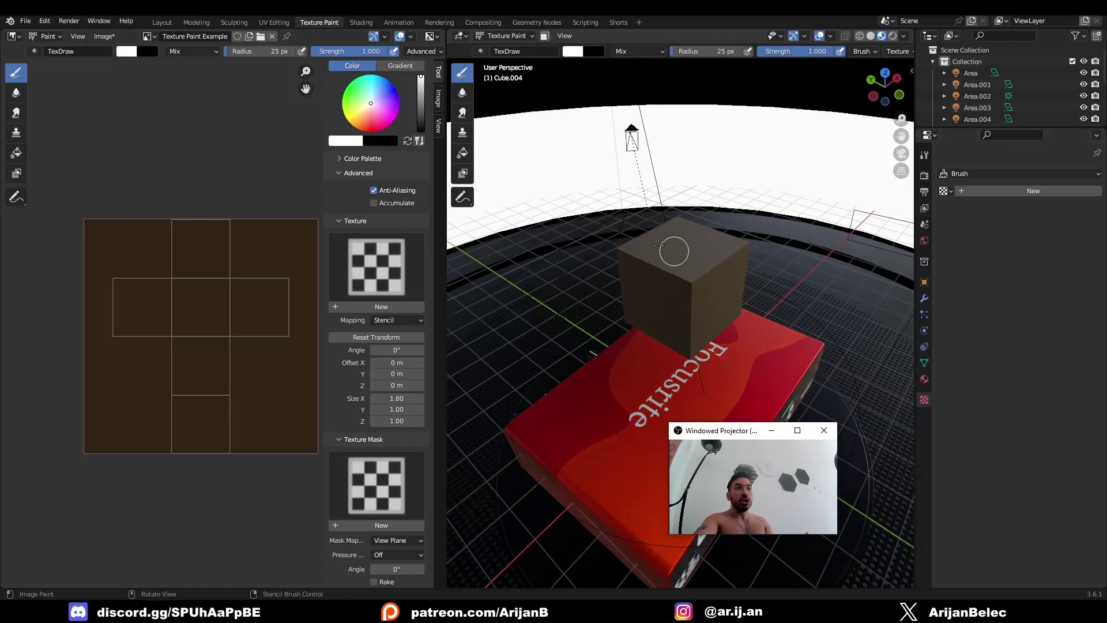
pyautogui.moveTo(672, 251); pyautogui.dragTo(749, 323, button='middle')
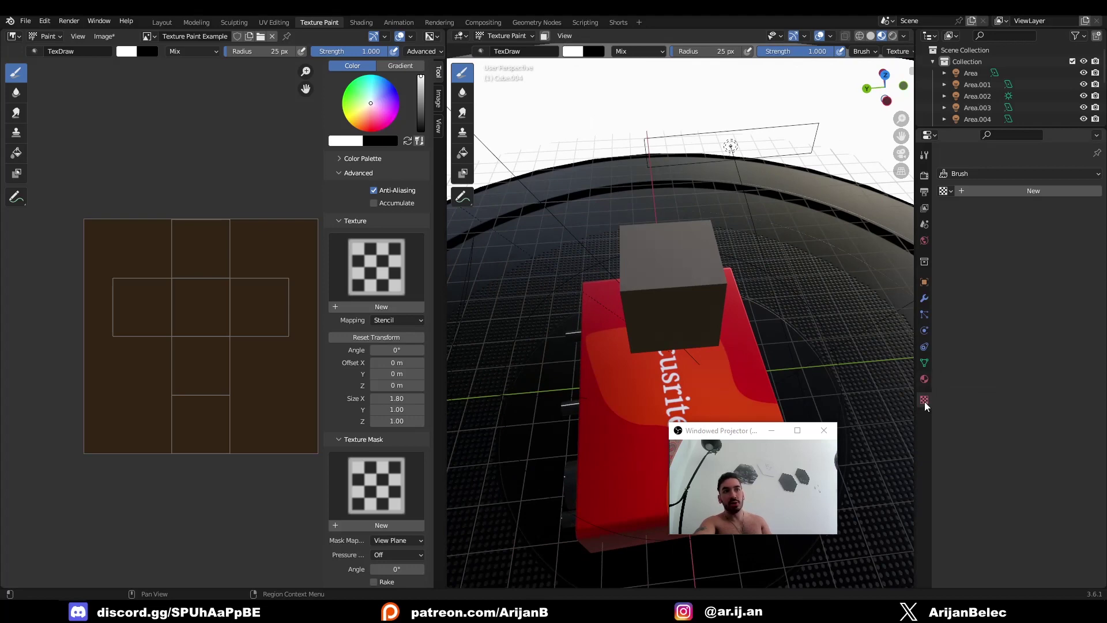
pyautogui.click(998, 191)
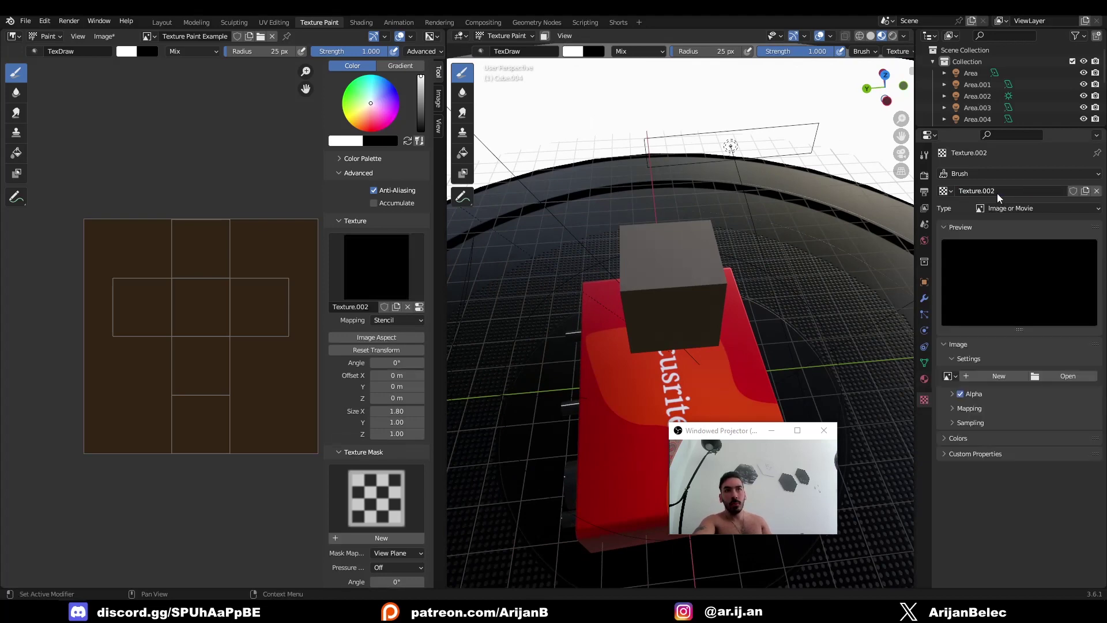
pyautogui.click(1063, 383)
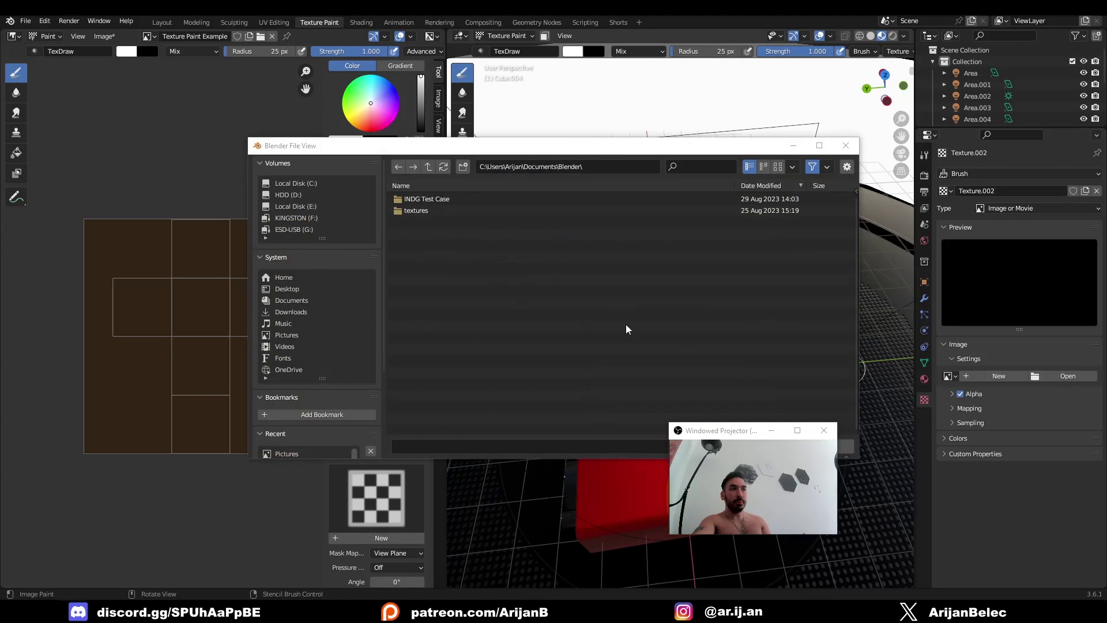
pyautogui.click(317, 334)
pyautogui.doubleClick(430, 301)
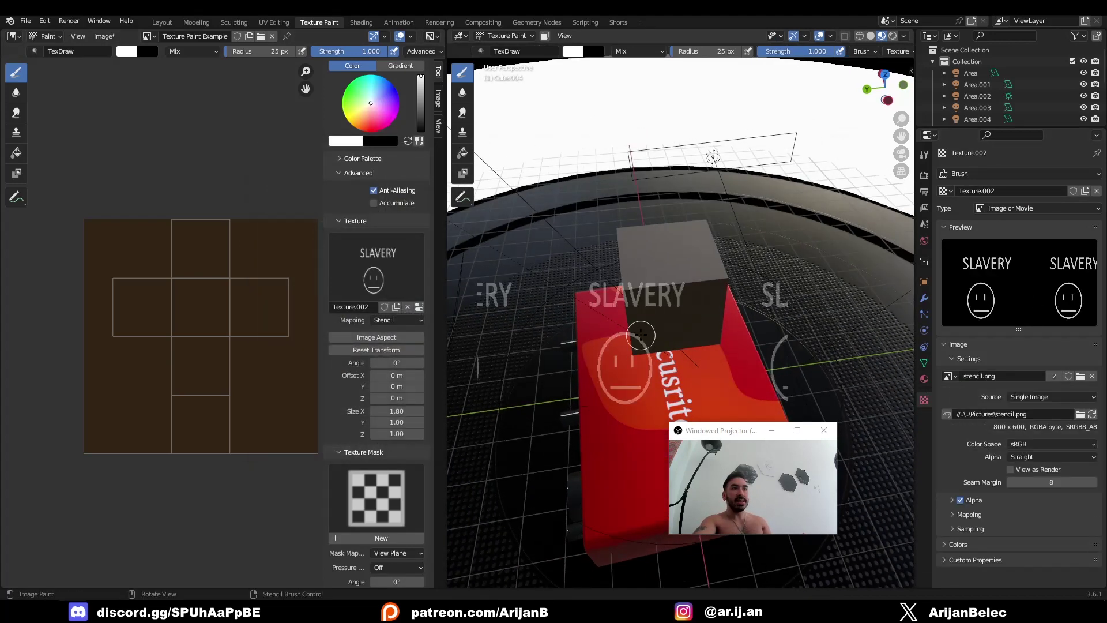
# Fit the texture to the image aspect, set mapping to View Plane, and test a stroke
pyautogui.scroll(3, 689, 278)
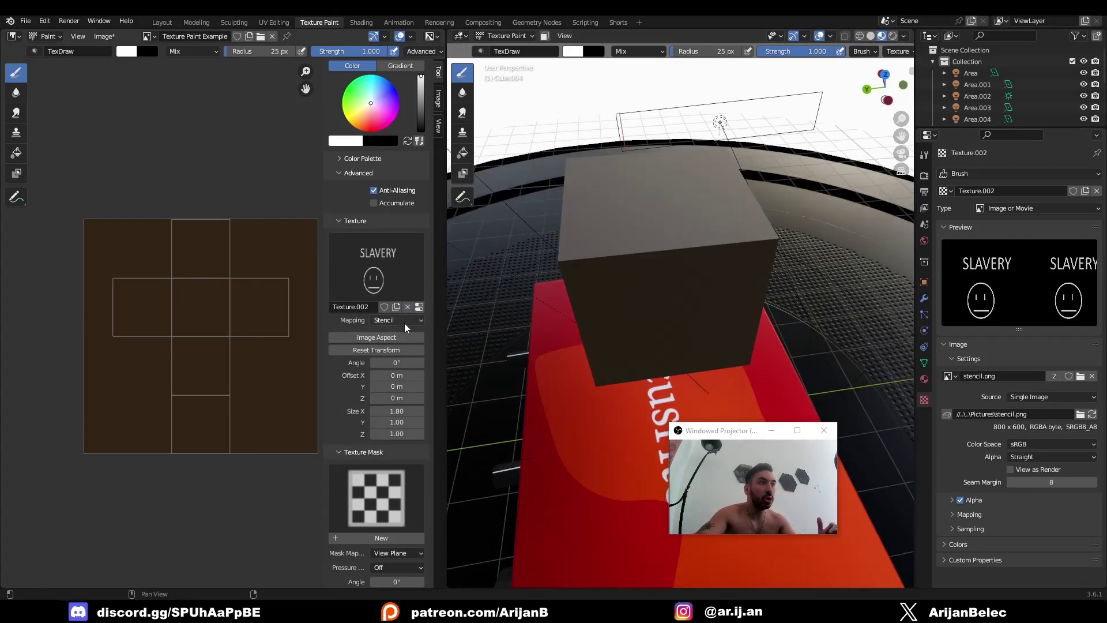
pyautogui.click(379, 338)
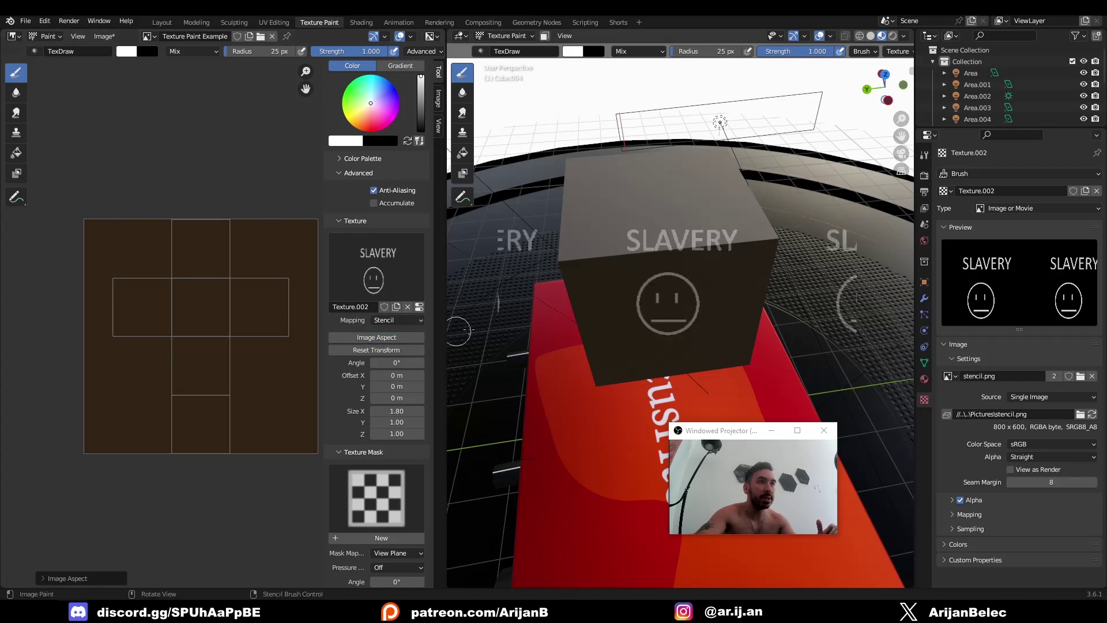
pyautogui.click(396, 321)
pyautogui.click(391, 334)
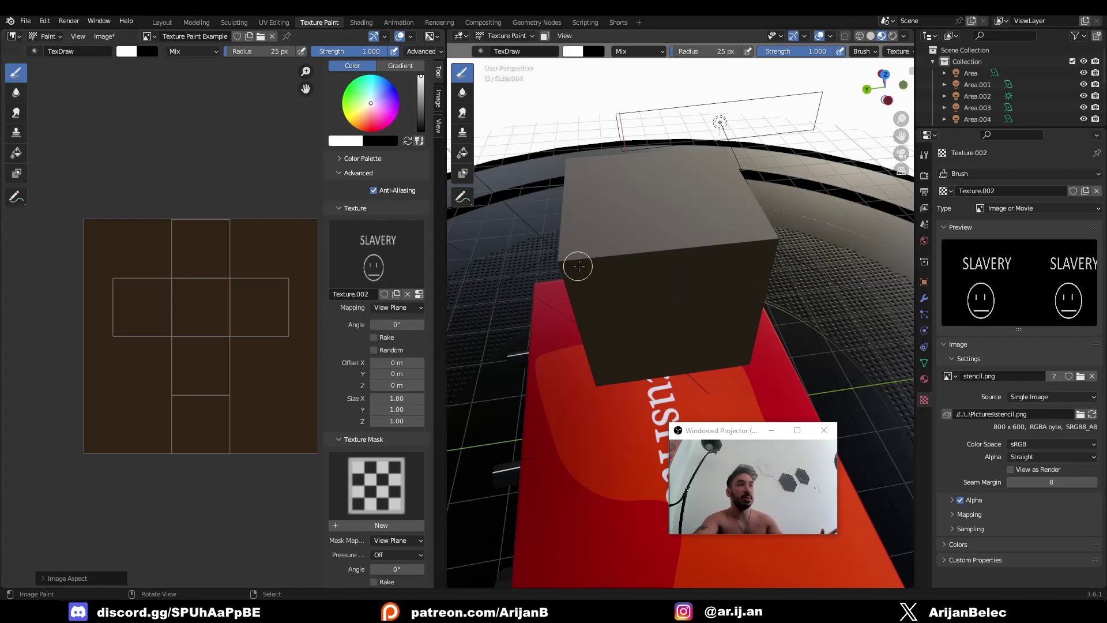
pyautogui.moveTo(609, 236)
pyautogui.mouseDown()
pyautogui.moveTo(625, 281)
pyautogui.moveTo(639, 266)
pyautogui.mouseUp()
# Undo the white patch and switch the brush texture mapping back to Stencil
pyautogui.scroll(4, 639, 266)
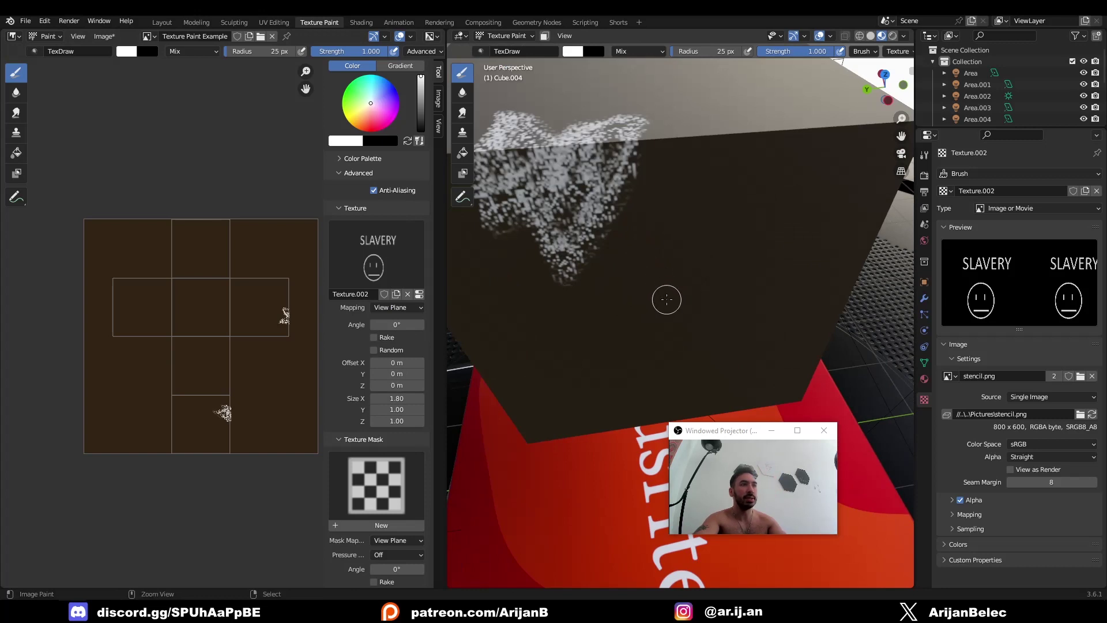
pyautogui.hotkey('ctrl', 'z')
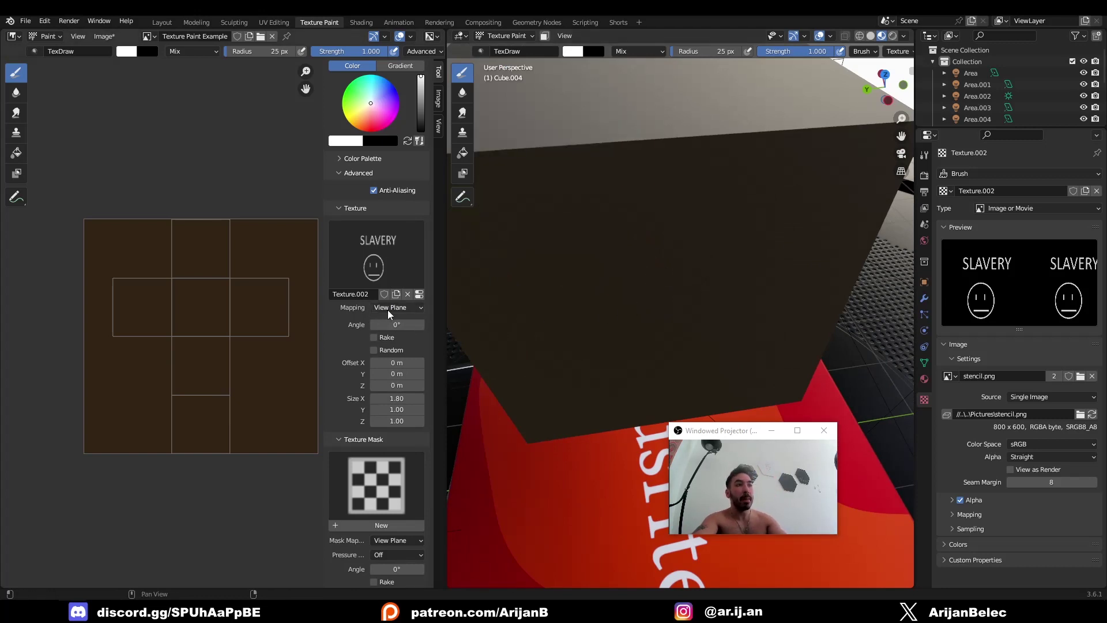
pyautogui.click(387, 310)
pyautogui.click(389, 373)
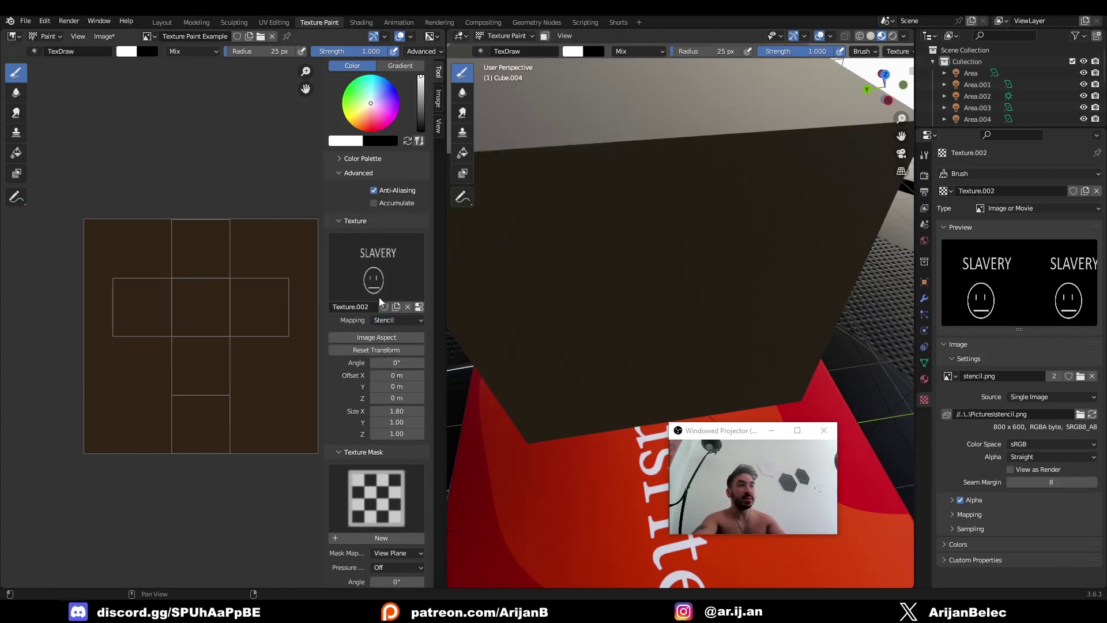
# Select Texture.002, apply Image Aspect with stencil size 1, and face the cube front-on
pyautogui.click(379, 270)
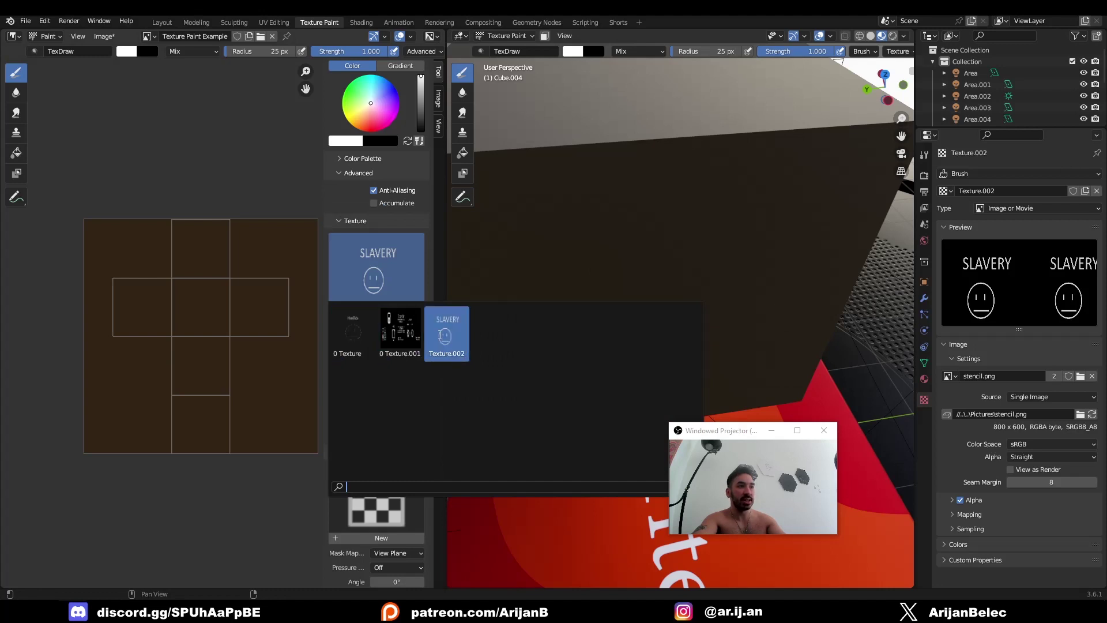
pyautogui.click(448, 328)
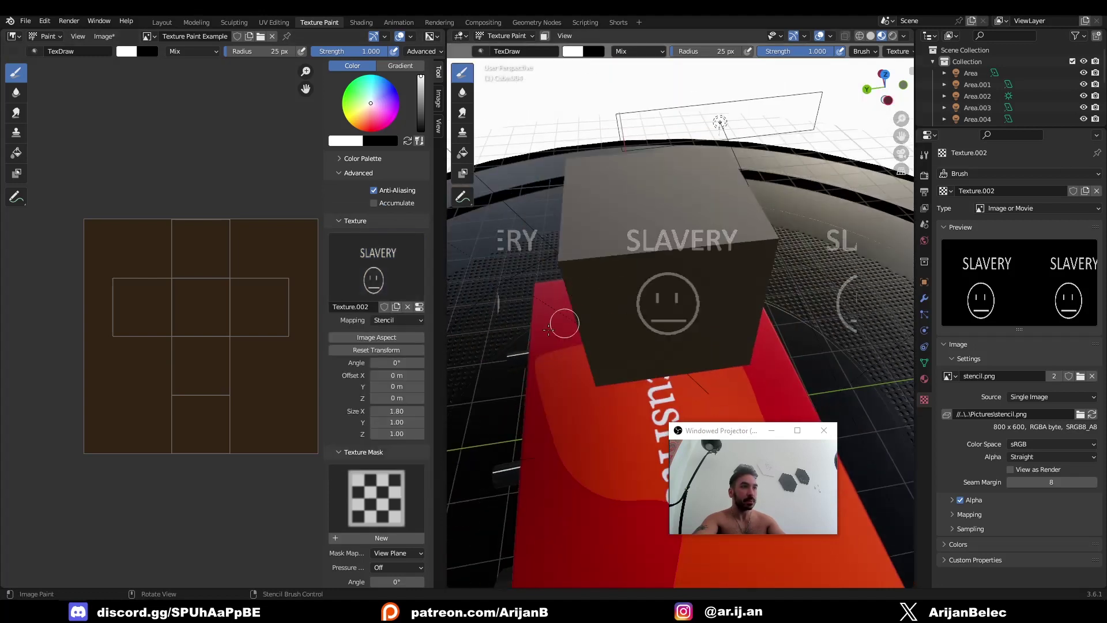
pyautogui.click(397, 338)
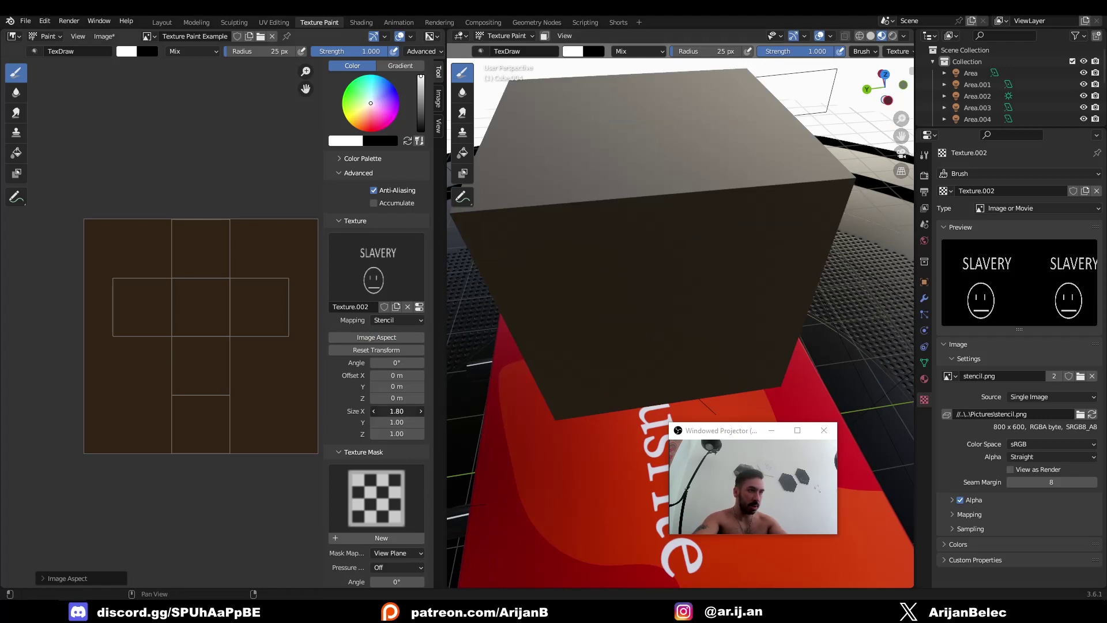
pyautogui.press('Return')
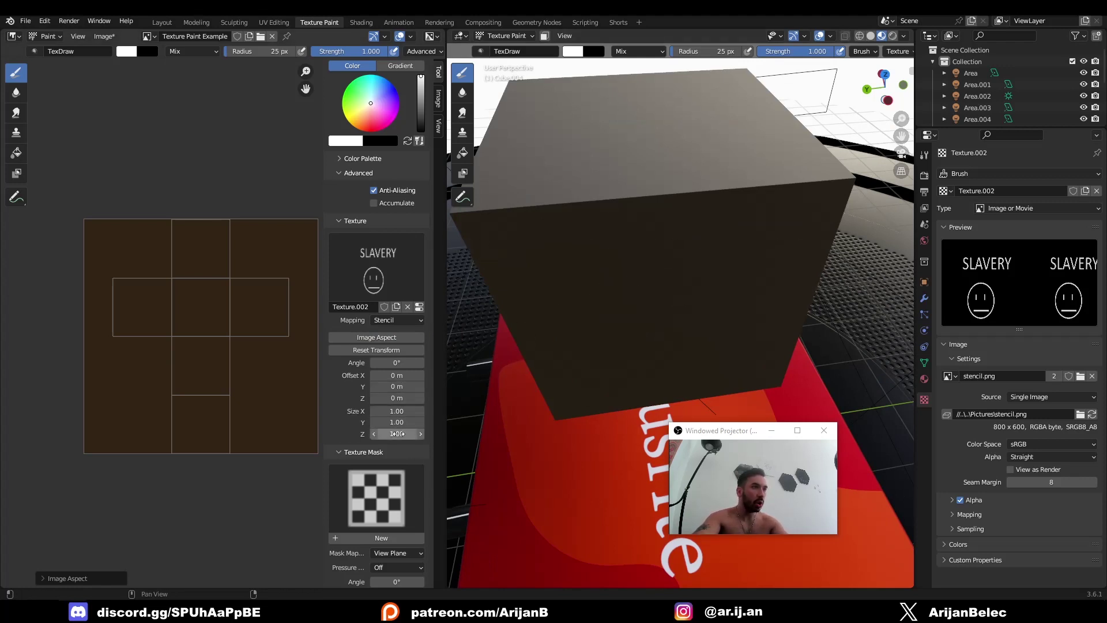
pyautogui.moveTo(623, 289)
pyautogui.mouseDown(button='middle')
pyautogui.moveTo(611, 271)
pyautogui.moveTo(624, 289)
pyautogui.mouseUp(button='middle')
pyautogui.click(376, 337)
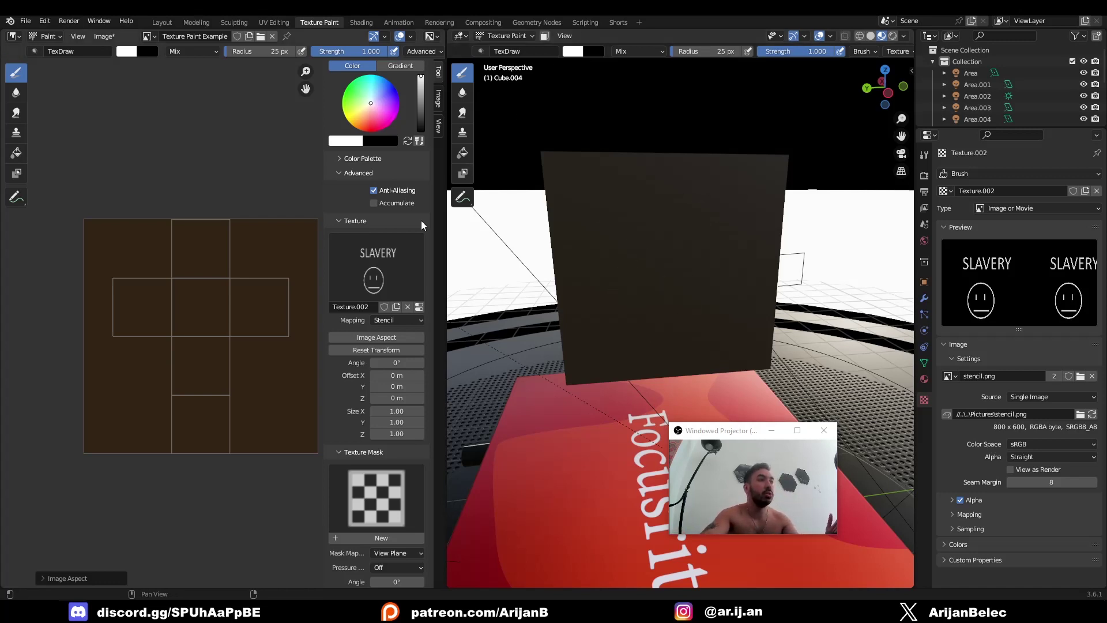
# Keep Mask Mapping on View Plane and drag the SLAVERY face stencil over the cube
pyautogui.scroll(-6, 402, 368)
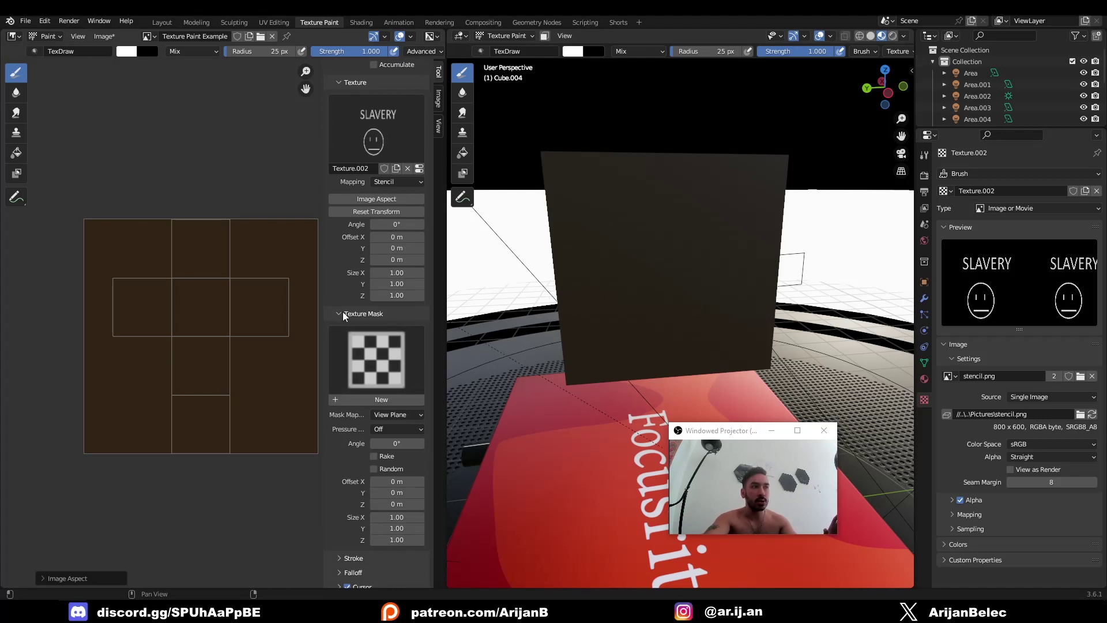
pyautogui.scroll(5, 340, 188)
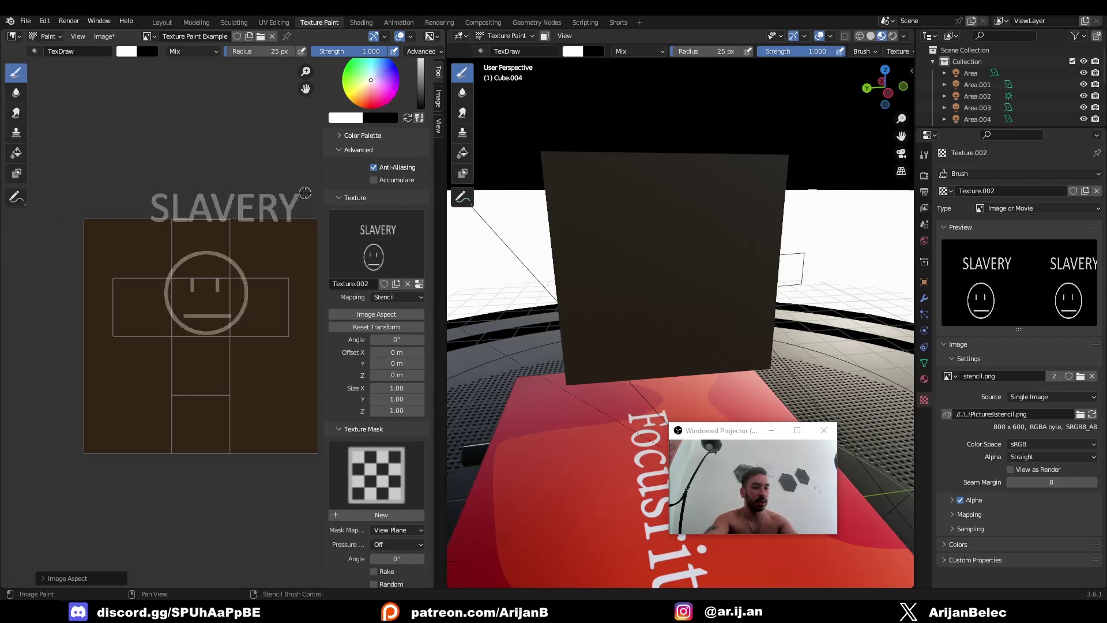
pyautogui.scroll(-3, 367, 367)
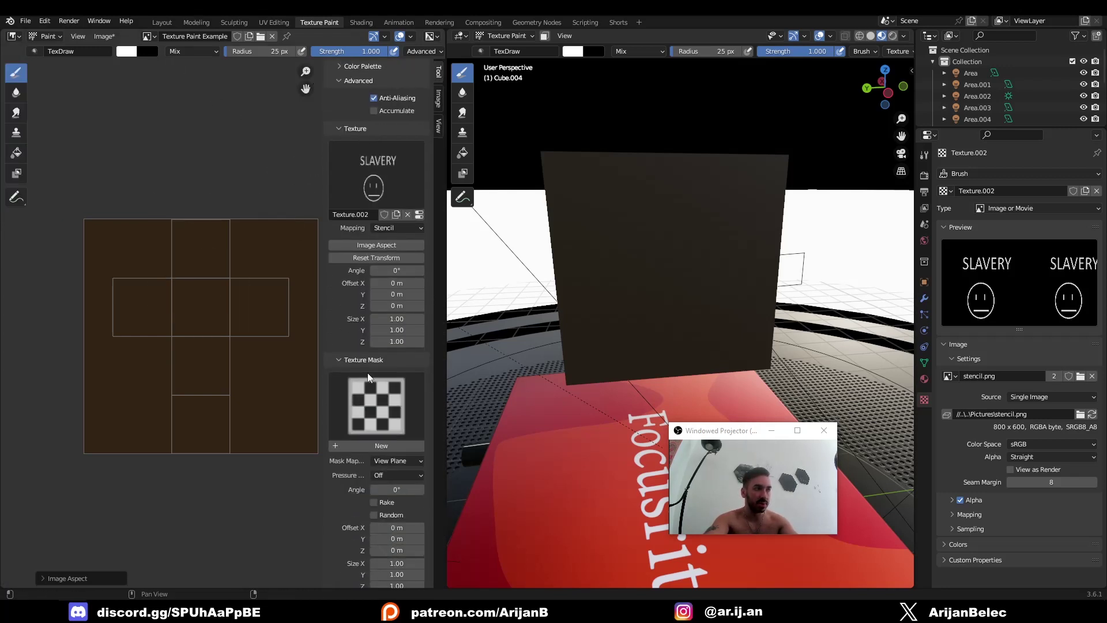
pyautogui.click(376, 395)
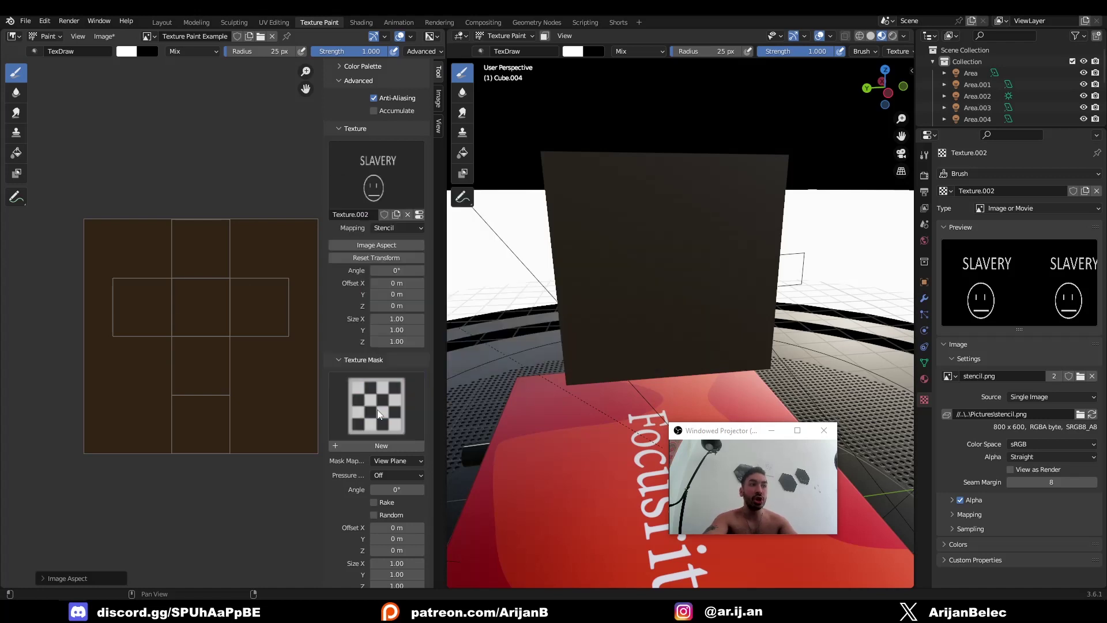
pyautogui.scroll(-3, 369, 381)
pyautogui.click(385, 393)
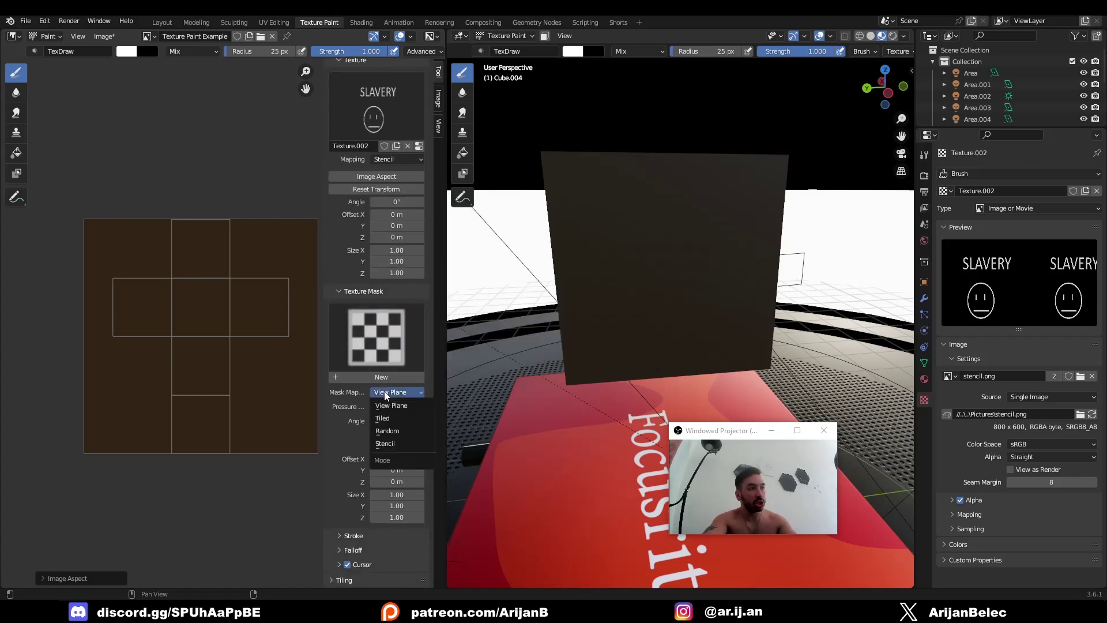
pyautogui.click(388, 405)
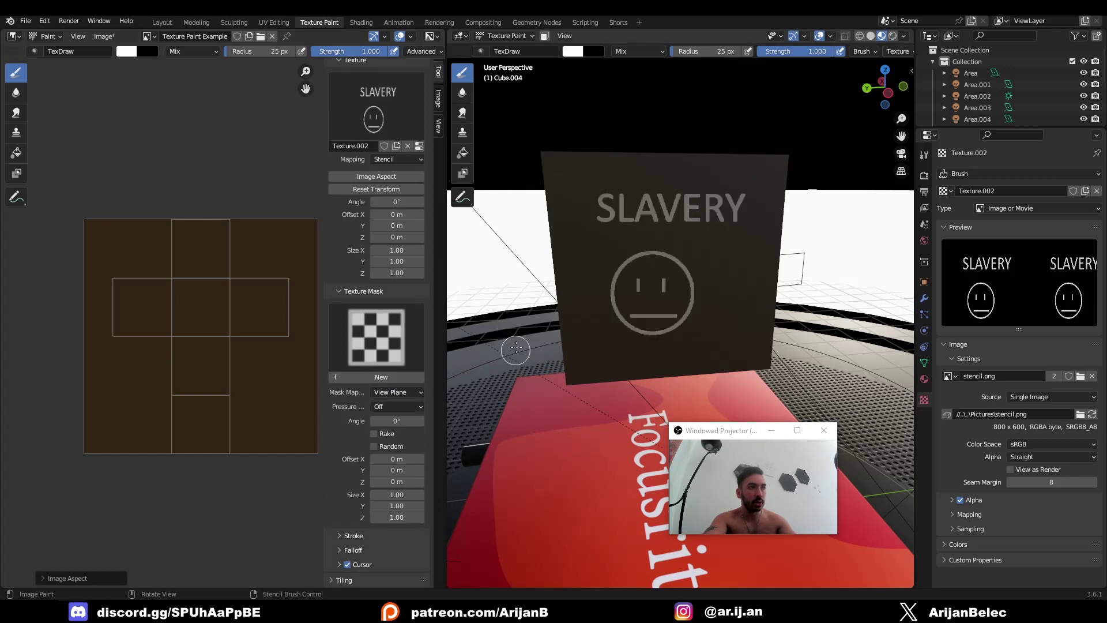
pyautogui.moveTo(646, 280)
pyautogui.mouseDown(button='right')
pyautogui.moveTo(582, 364)
pyautogui.moveTo(714, 363)
pyautogui.moveTo(647, 388)
pyautogui.moveTo(666, 378)
pyautogui.moveTo(581, 375)
pyautogui.moveTo(661, 271)
pyautogui.moveTo(660, 311)
pyautogui.moveTo(652, 286)
pyautogui.mouseUp(button='right')
# Align the stencil on the cube front and paint SLAVERY and the face white
pyautogui.moveTo(701, 289); pyautogui.dragTo(690, 297, button='middle')
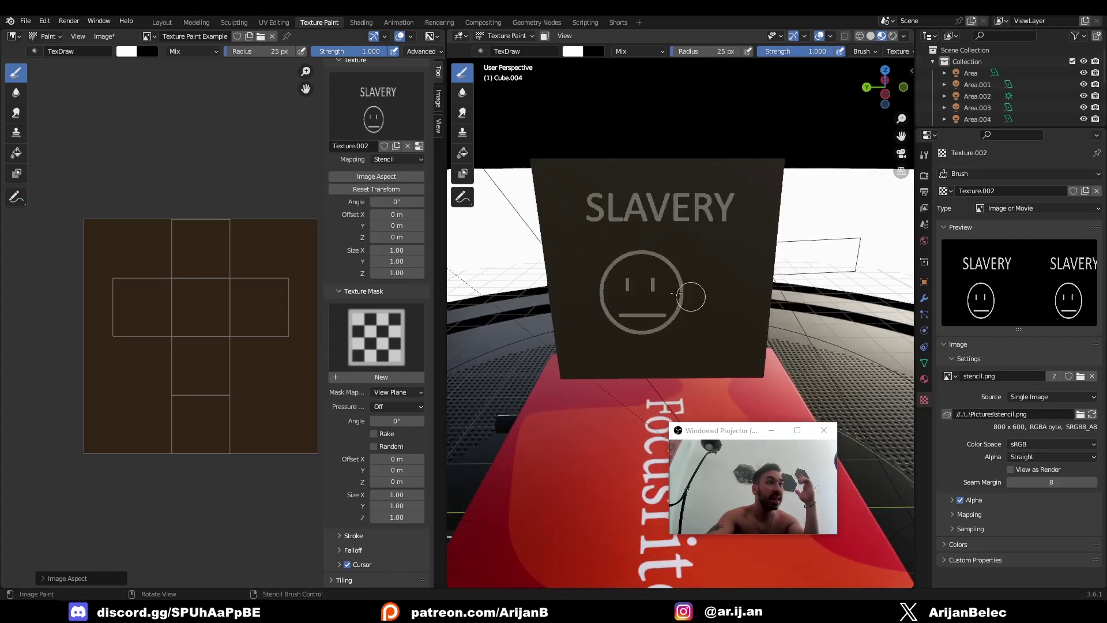
pyautogui.moveTo(614, 285); pyautogui.dragTo(621, 285, button='right')
pyautogui.moveTo(615, 189); pyautogui.dragTo(602, 214)
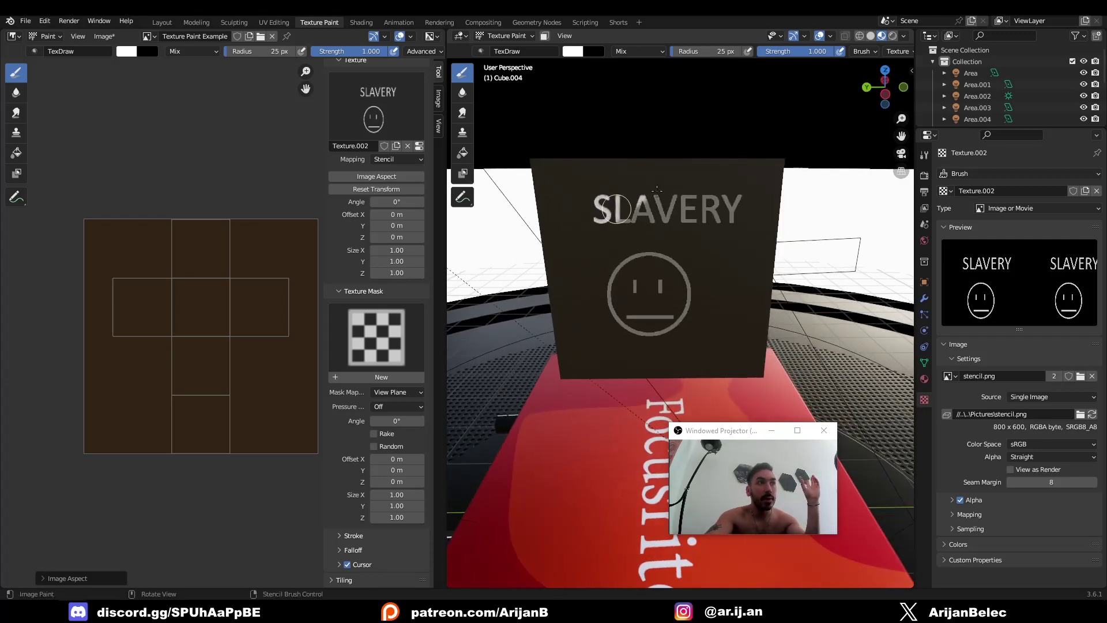
pyautogui.moveTo(657, 190)
pyautogui.mouseDown()
pyautogui.moveTo(692, 208)
pyautogui.moveTo(747, 210)
pyautogui.mouseUp()
pyautogui.moveTo(629, 271)
pyautogui.mouseDown()
pyautogui.moveTo(661, 289)
pyautogui.moveTo(693, 284)
pyautogui.mouseUp()
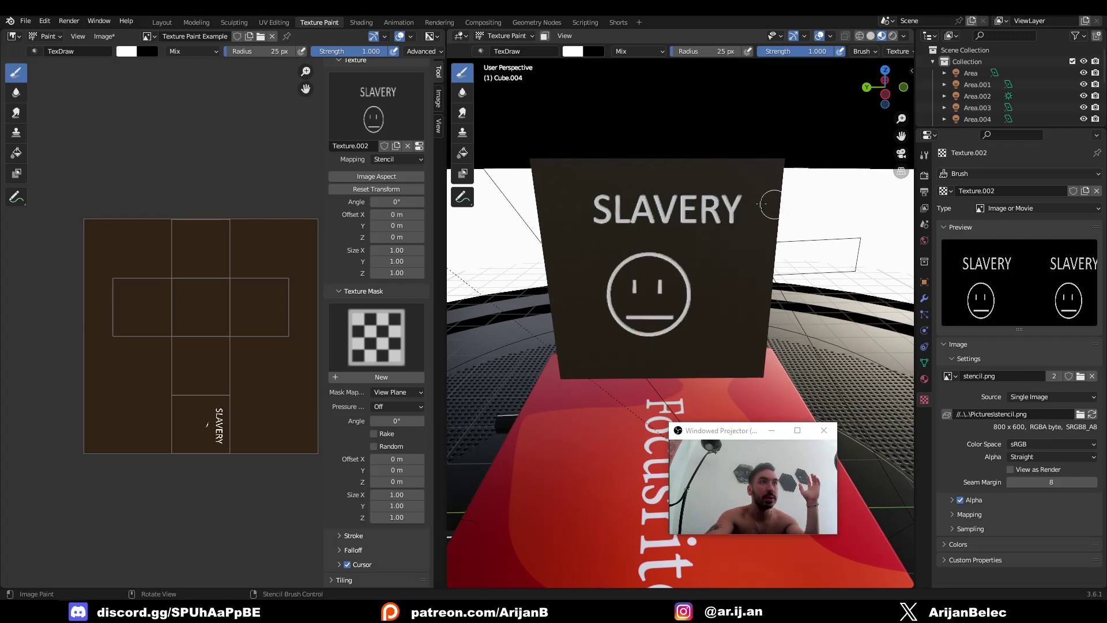
# Paint SLAVERY and the face onto the cube's side and into the UV image
pyautogui.moveTo(682, 266); pyautogui.dragTo(764, 271, button='middle')
pyautogui.moveTo(597, 325); pyautogui.dragTo(558, 347, button='right')
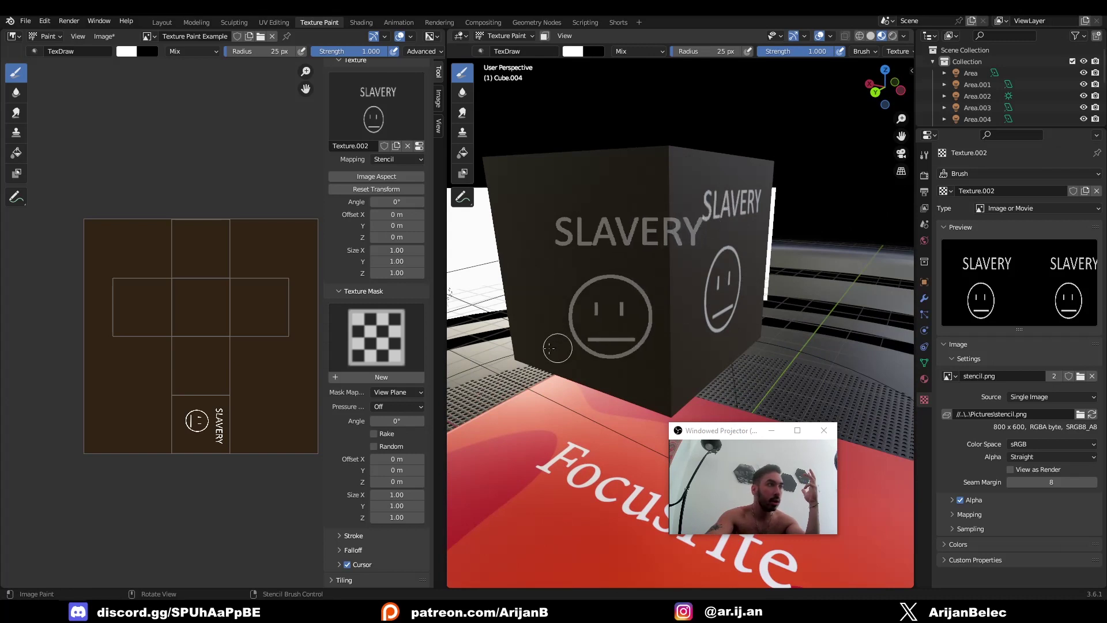
pyautogui.scroll(5, 223, 323)
pyautogui.moveTo(199, 322)
pyautogui.mouseDown(button='right')
pyautogui.moveTo(214, 331)
pyautogui.moveTo(151, 297)
pyautogui.mouseUp(button='right')
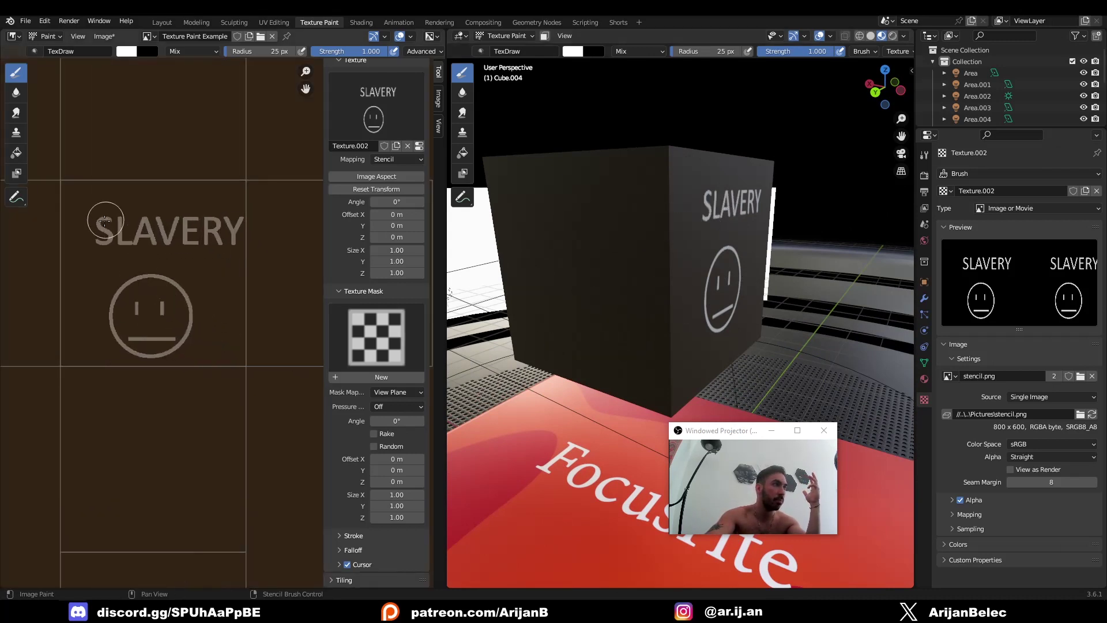
pyautogui.moveTo(106, 220)
pyautogui.mouseDown()
pyautogui.moveTo(192, 214)
pyautogui.moveTo(196, 231)
pyautogui.moveTo(224, 242)
pyautogui.moveTo(138, 277)
pyautogui.moveTo(133, 339)
pyautogui.moveTo(191, 329)
pyautogui.moveTo(173, 282)
pyautogui.moveTo(153, 300)
pyautogui.moveTo(162, 306)
pyautogui.mouseUp()
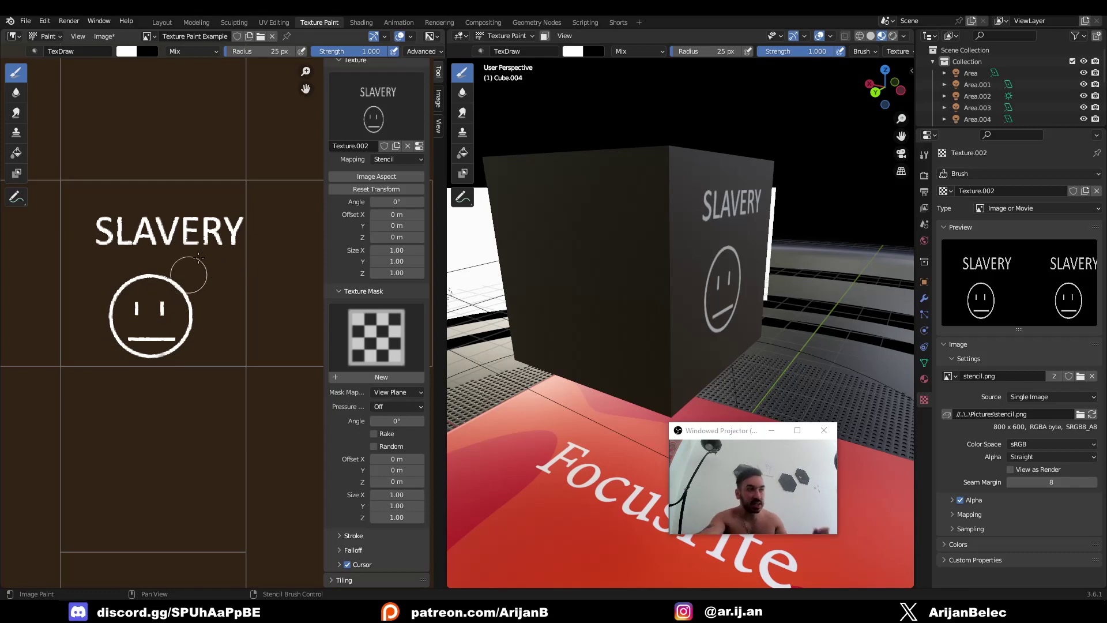
pyautogui.scroll(-1, 732, 298)
pyautogui.scroll(-5, 732, 299)
pyautogui.moveTo(732, 299); pyautogui.dragTo(762, 323, button='middle')
pyautogui.scroll(5, 681, 277)
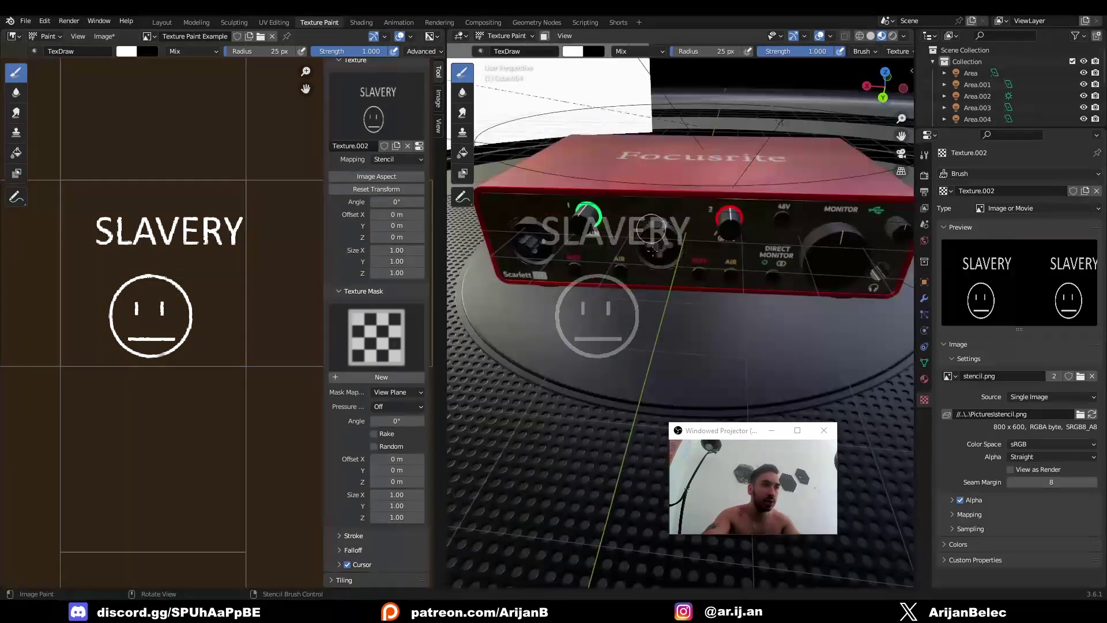
# Inspect the Focusrite's MONITOR label and USB symbol, then bring Paint.NET forward
pyautogui.moveTo(610, 265); pyautogui.dragTo(630, 271, button='middle')
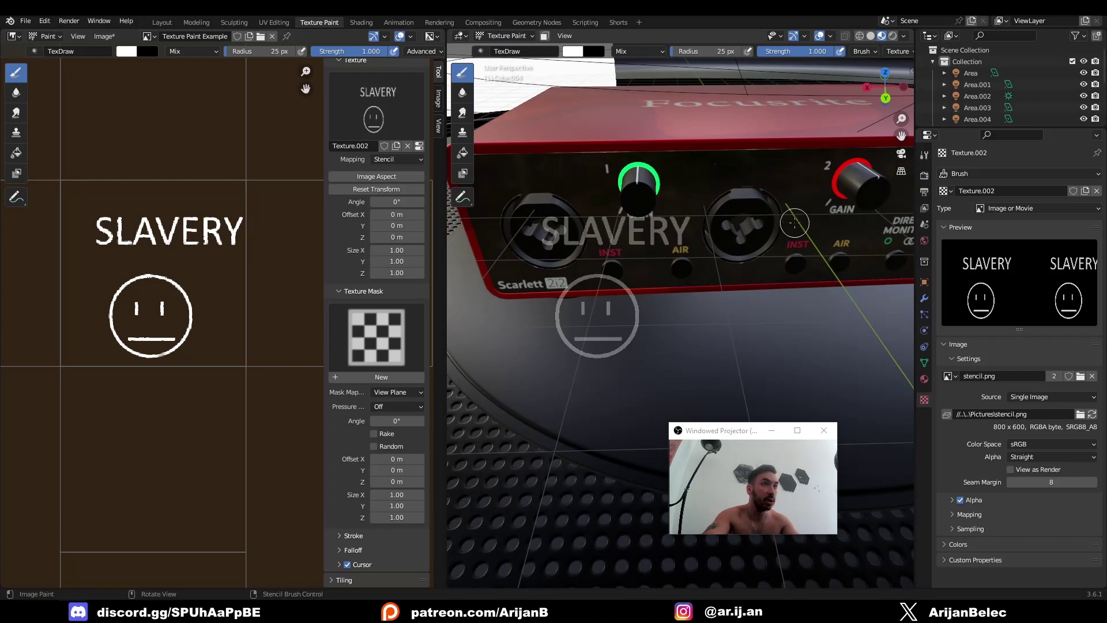
pyautogui.moveTo(794, 222); pyautogui.dragTo(621, 333, button='middle')
pyautogui.scroll(-4, 701, 340)
pyautogui.moveTo(701, 340)
pyautogui.mouseDown(button='middle')
pyautogui.moveTo(588, 314)
pyautogui.moveTo(698, 302)
pyautogui.moveTo(705, 289)
pyautogui.mouseUp(button='middle')
pyautogui.scroll(6, 698, 303)
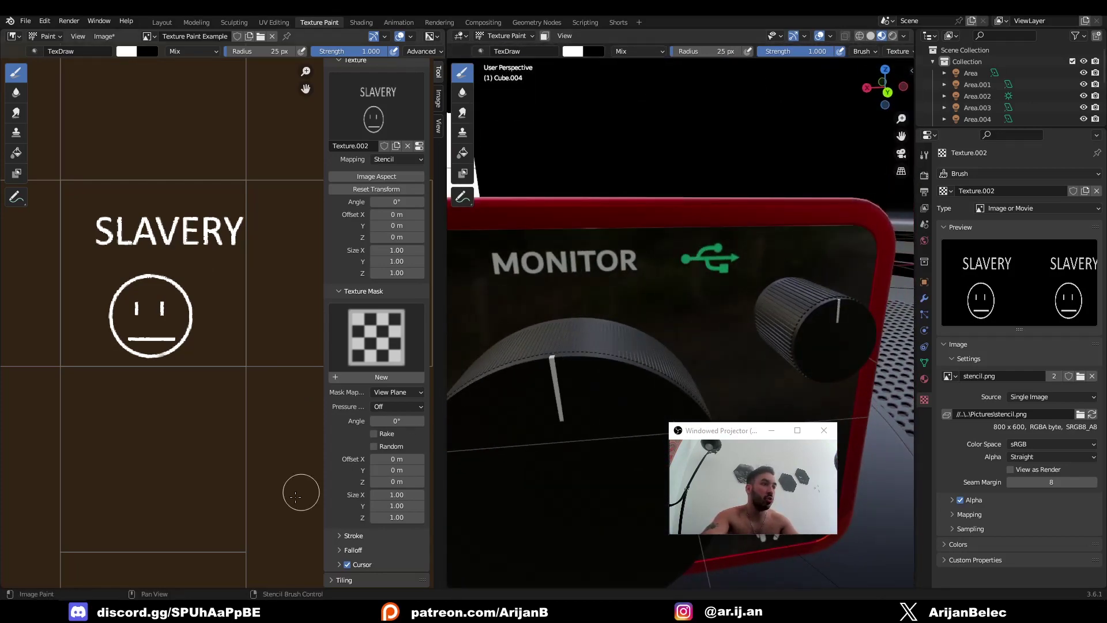
pyautogui.click(231, 612)
pyautogui.keyDown('ctrl'); pyautogui.scroll(3, 409, 425); pyautogui.keyUp('ctrl')
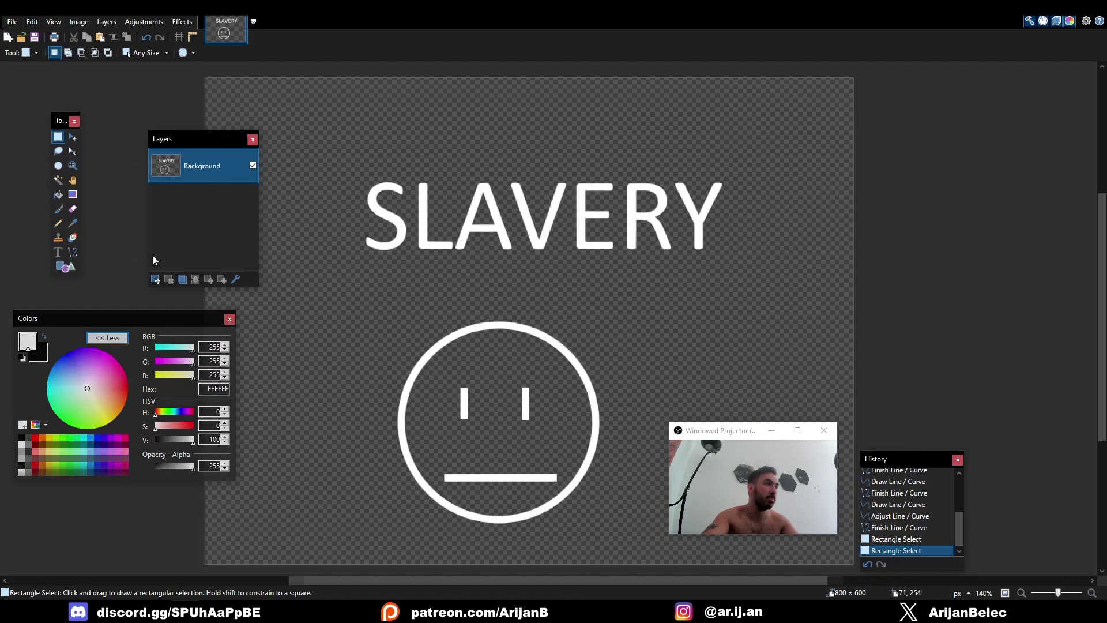
# Draw the green USB trident lines and curved prongs beside the face
pyautogui.click(72, 252)
pyautogui.click(56, 445)
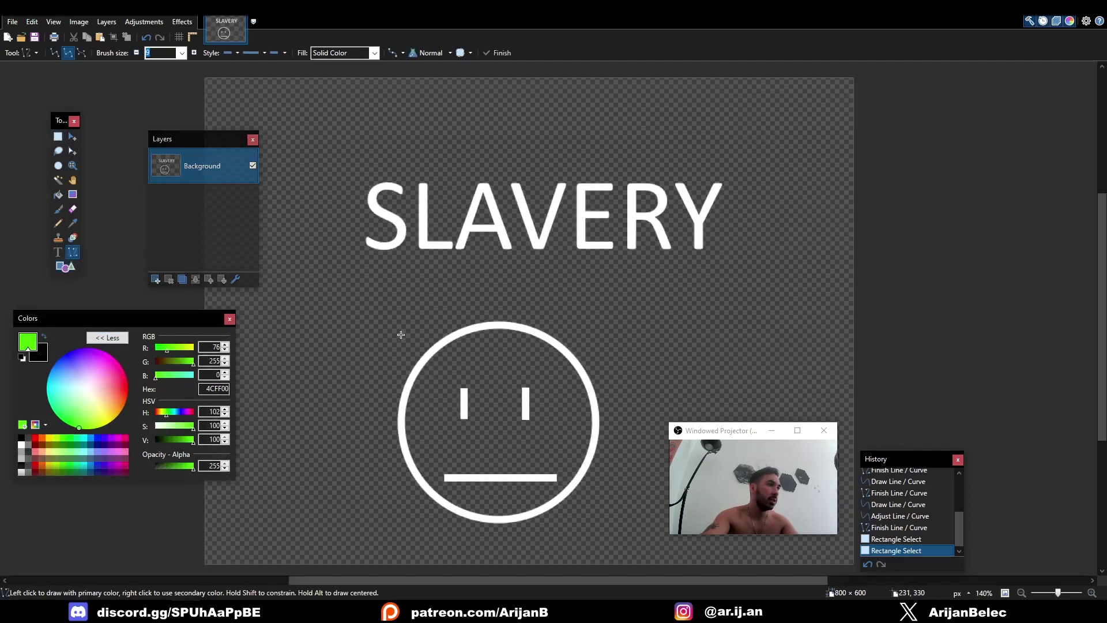
pyautogui.moveTo(364, 302); pyautogui.dragTo(458, 302)
pyautogui.hotkey('ctrl', 'z')
pyautogui.moveTo(602, 289); pyautogui.dragTo(717, 294)
pyautogui.hotkey('ctrl', 'z')
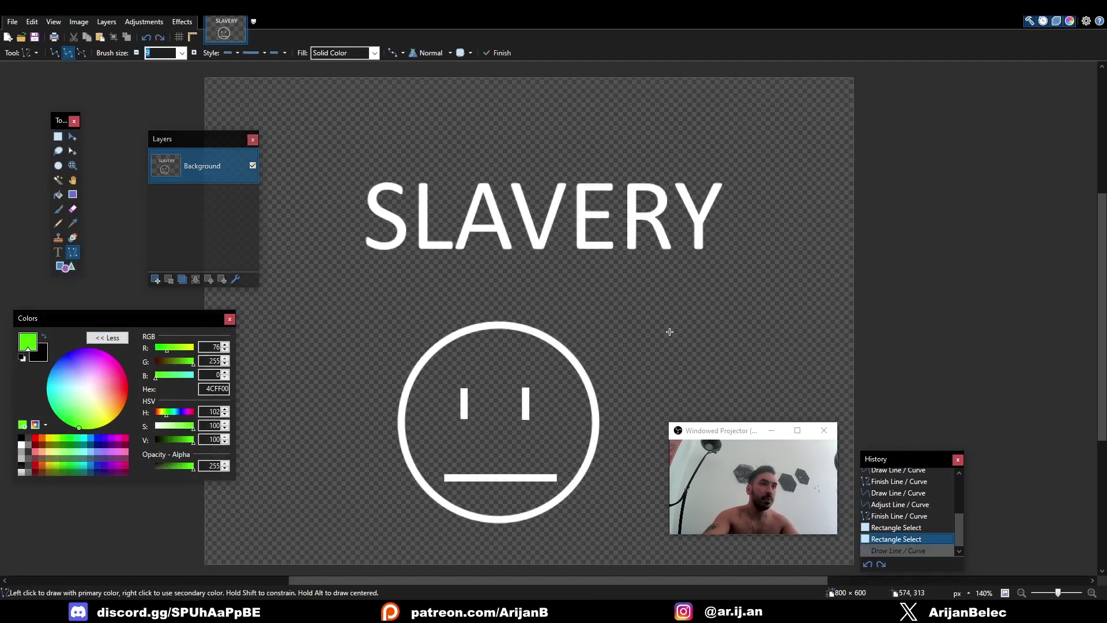
pyautogui.moveTo(668, 331)
pyautogui.mouseDown()
pyautogui.moveTo(733, 331)
pyautogui.moveTo(730, 302)
pyautogui.moveTo(685, 323)
pyautogui.moveTo(699, 309)
pyautogui.mouseUp()
pyautogui.click(724, 297)
pyautogui.keyDown('ctrl'); pyautogui.scroll(3, 720, 313); pyautogui.keyUp('ctrl')
pyautogui.click(679, 340)
pyautogui.moveTo(729, 305); pyautogui.dragTo(734, 304)
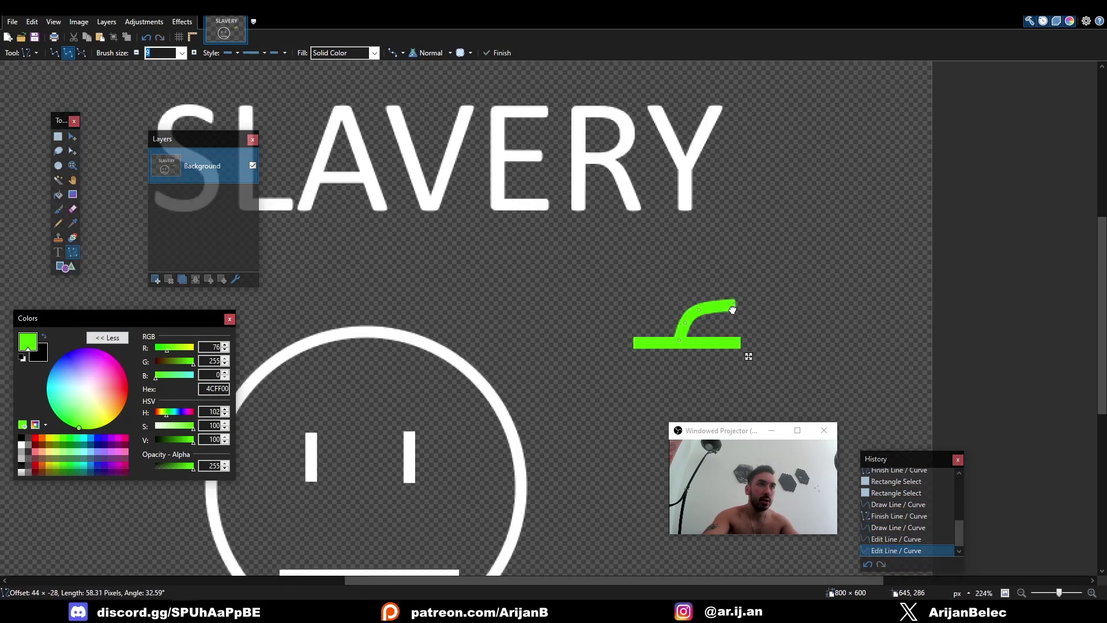
pyautogui.press('Return')
pyautogui.moveTo(688, 346)
pyautogui.mouseDown()
pyautogui.moveTo(725, 374)
pyautogui.moveTo(686, 343)
pyautogui.moveTo(693, 362)
pyautogui.moveTo(730, 366)
pyautogui.mouseUp()
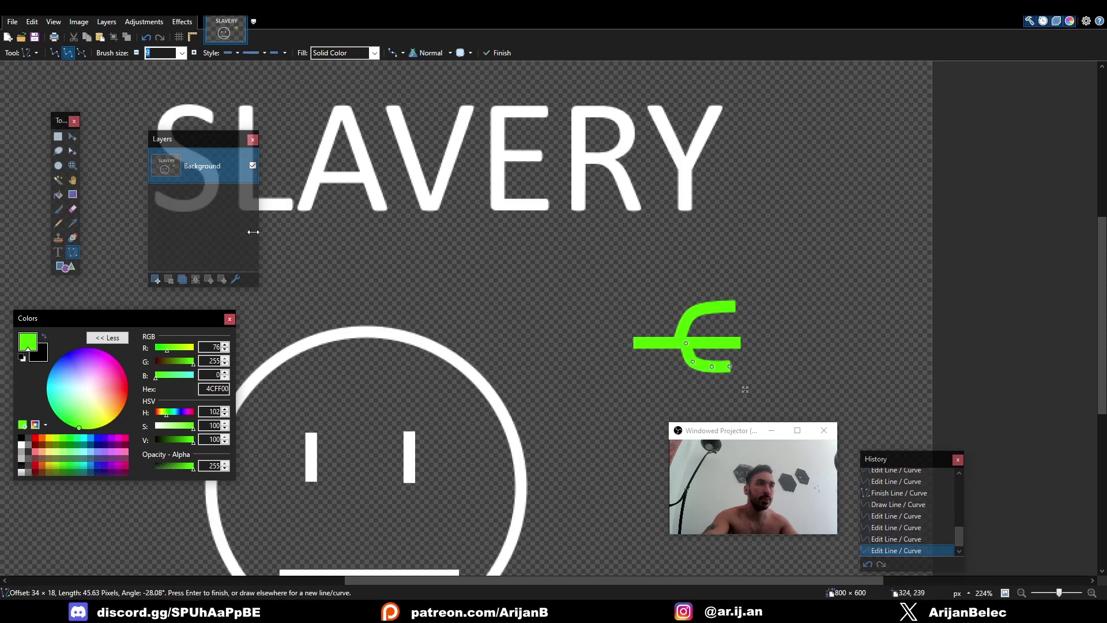
# Dot the trident's ends with a size-24, 100%-hardness paintbrush and check it in Blender
pyautogui.click(60, 211)
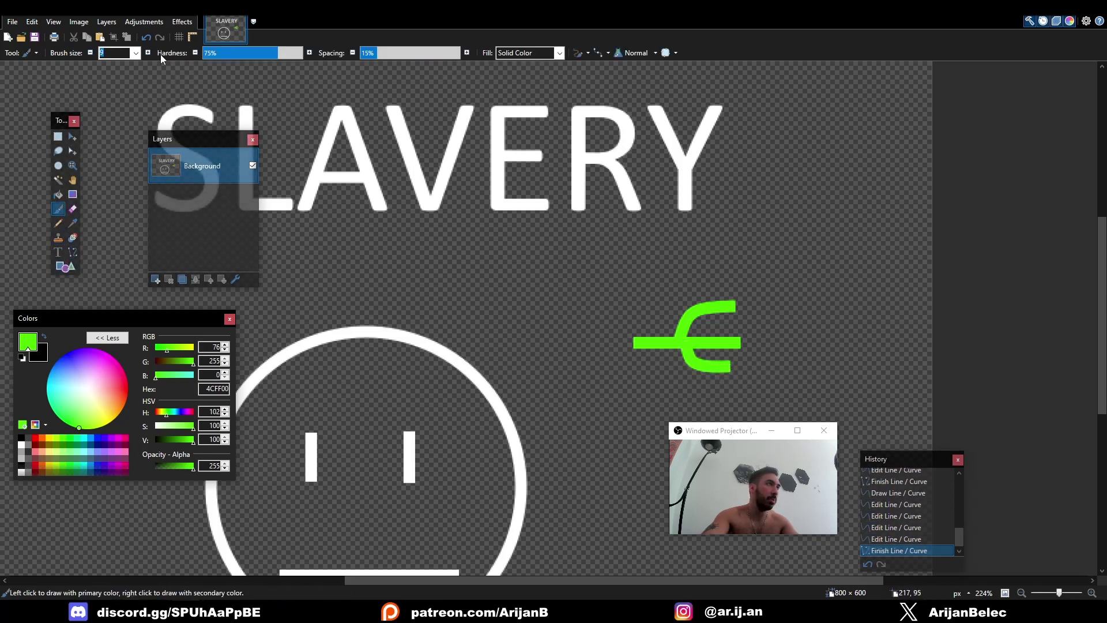
pyautogui.click(148, 53)
pyautogui.click(299, 53)
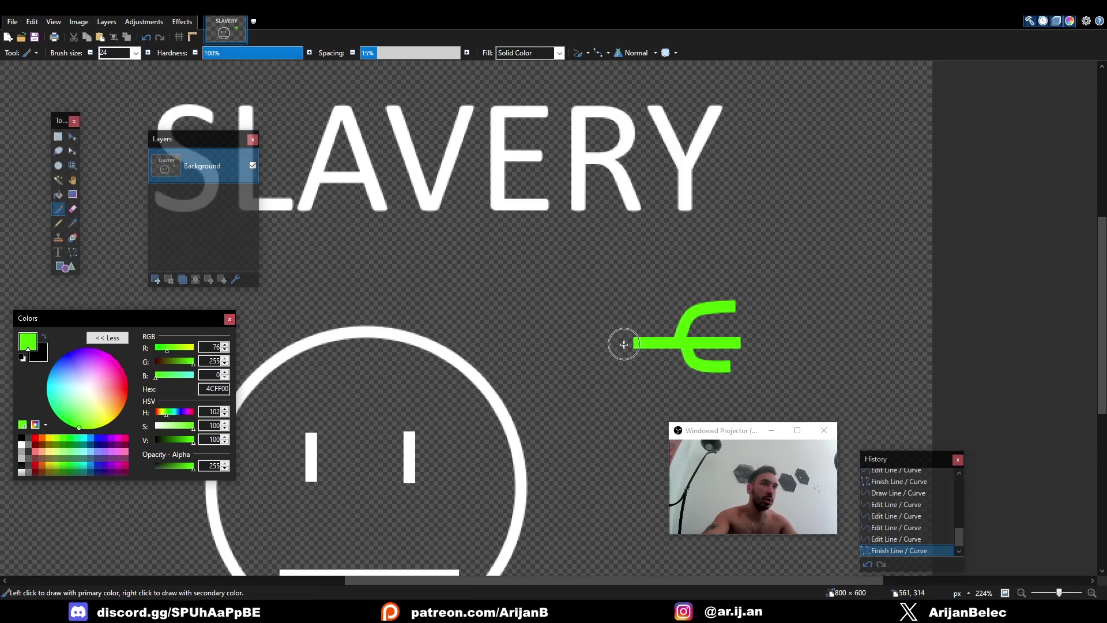
pyautogui.click(624, 344)
pyautogui.click(744, 304)
pyautogui.click(754, 341)
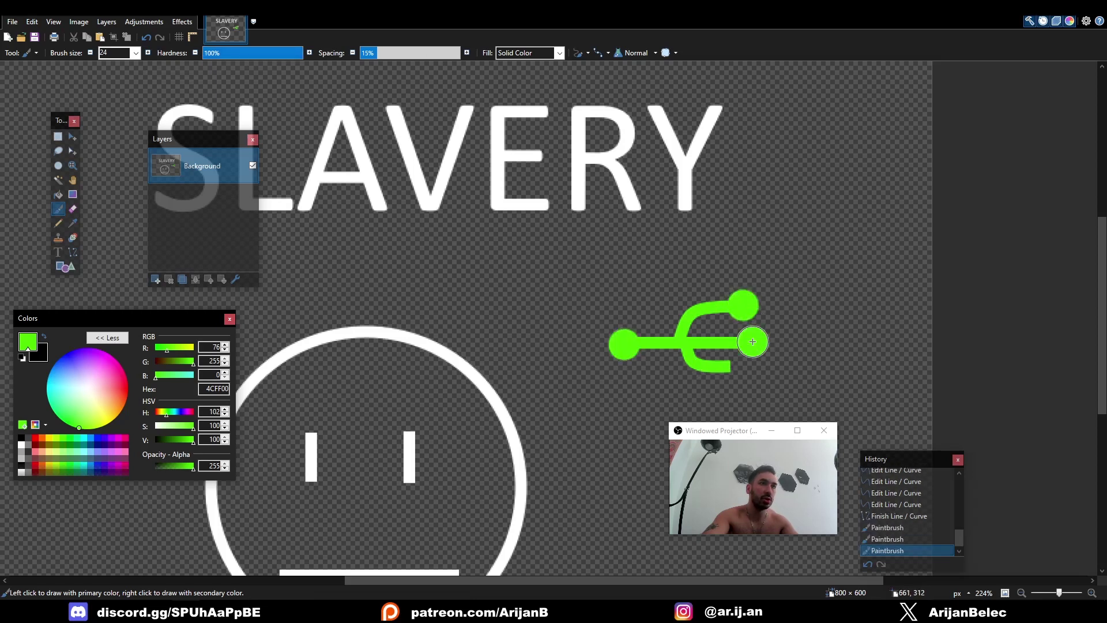
pyautogui.hotkey('alt', 'Tab')
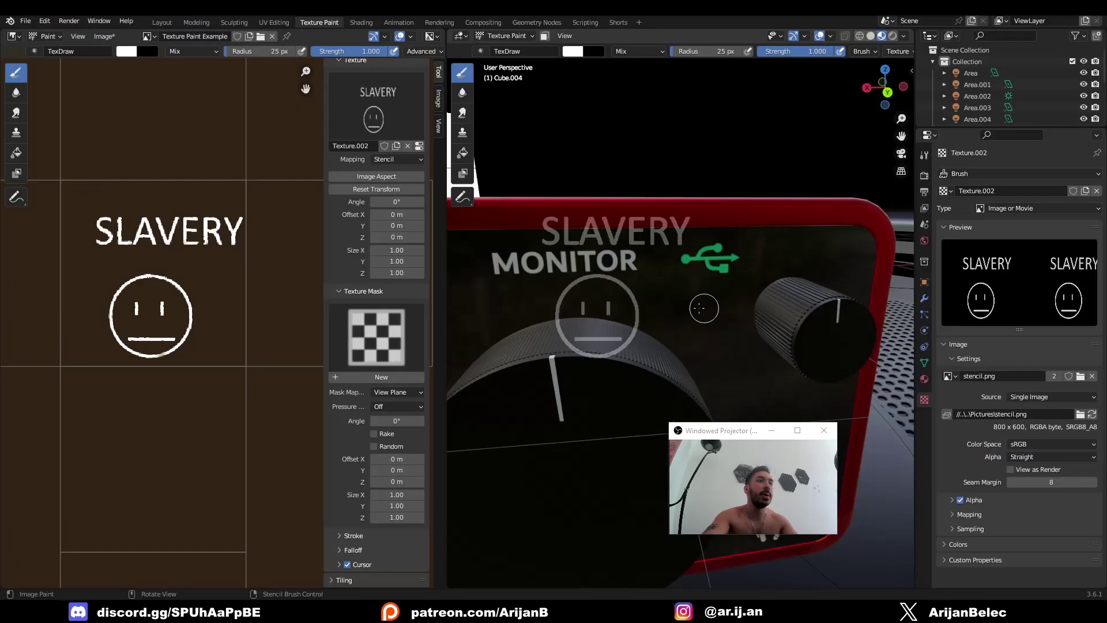
pyautogui.scroll(-4, 704, 286)
pyautogui.hotkey('alt', 'Tab')
pyautogui.keyDown('ctrl'); pyautogui.scroll(-6, 716, 324); pyautogui.keyUp('ctrl')
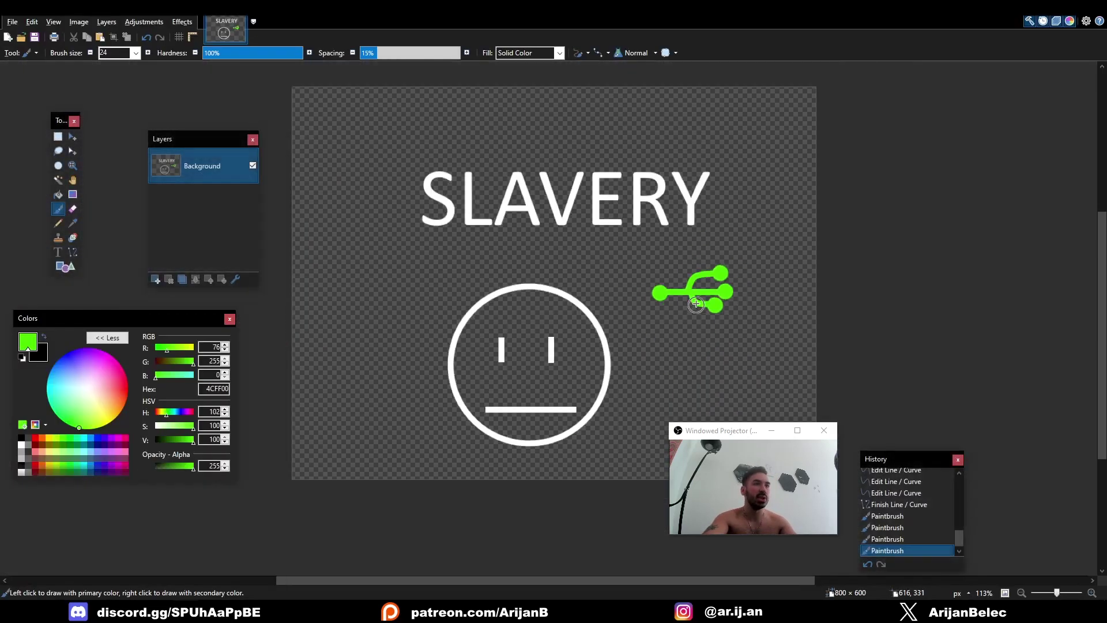